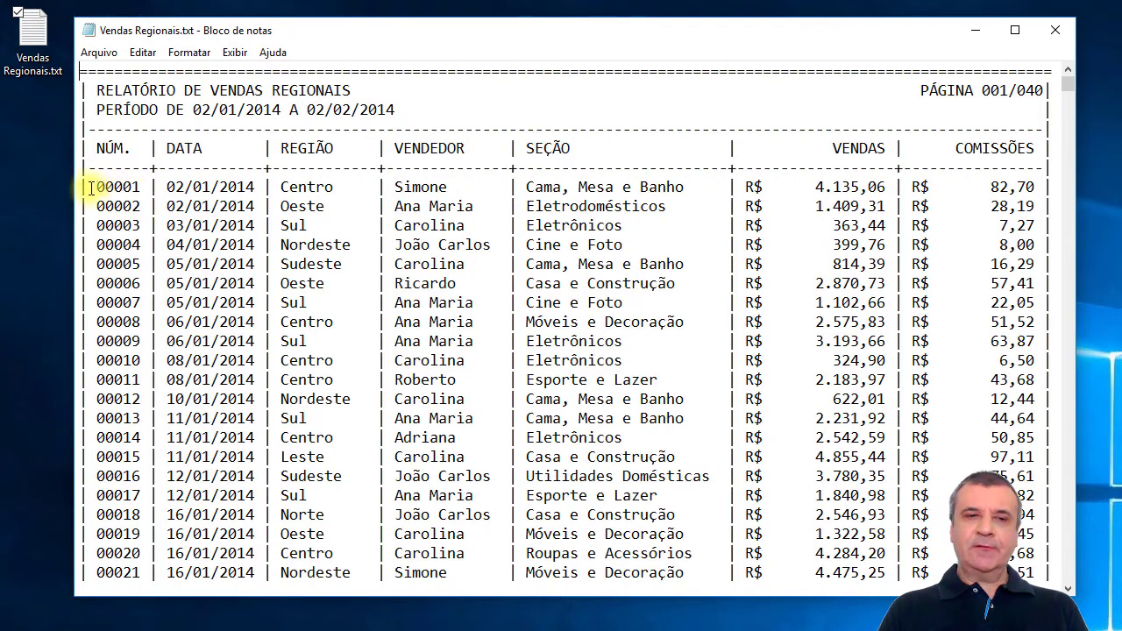
# Examine the first page's report header, dashed lines and column separators in the Vendas Regionais.txt sales report
pyautogui.moveTo(81, 184); pyautogui.dragTo(383, 188)
pyautogui.click(514, 187)
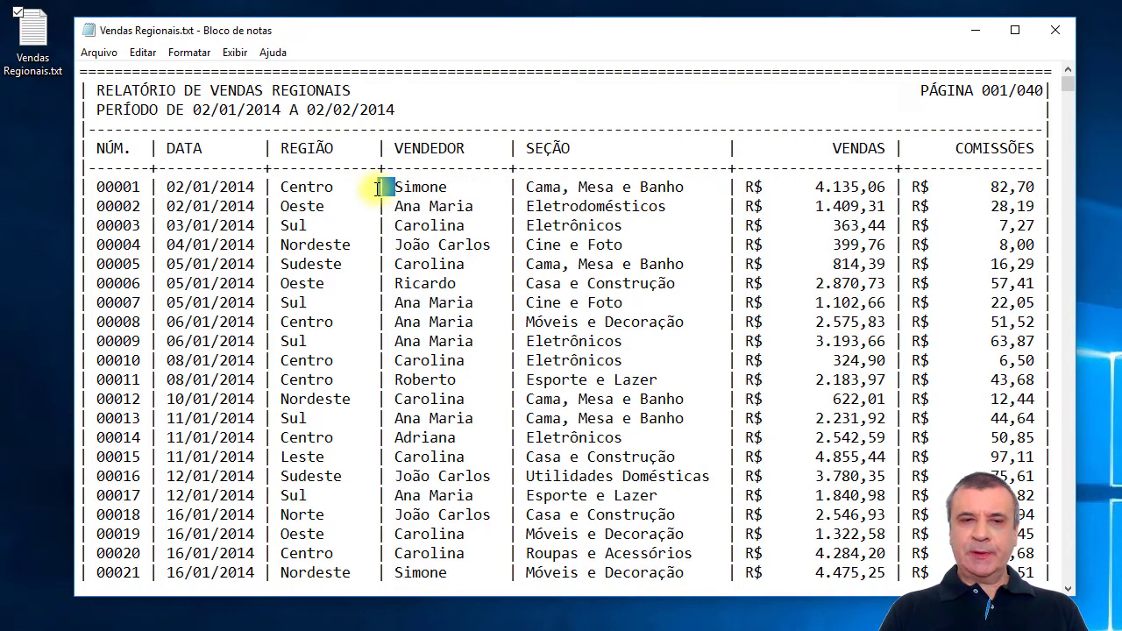
pyautogui.click(394, 188)
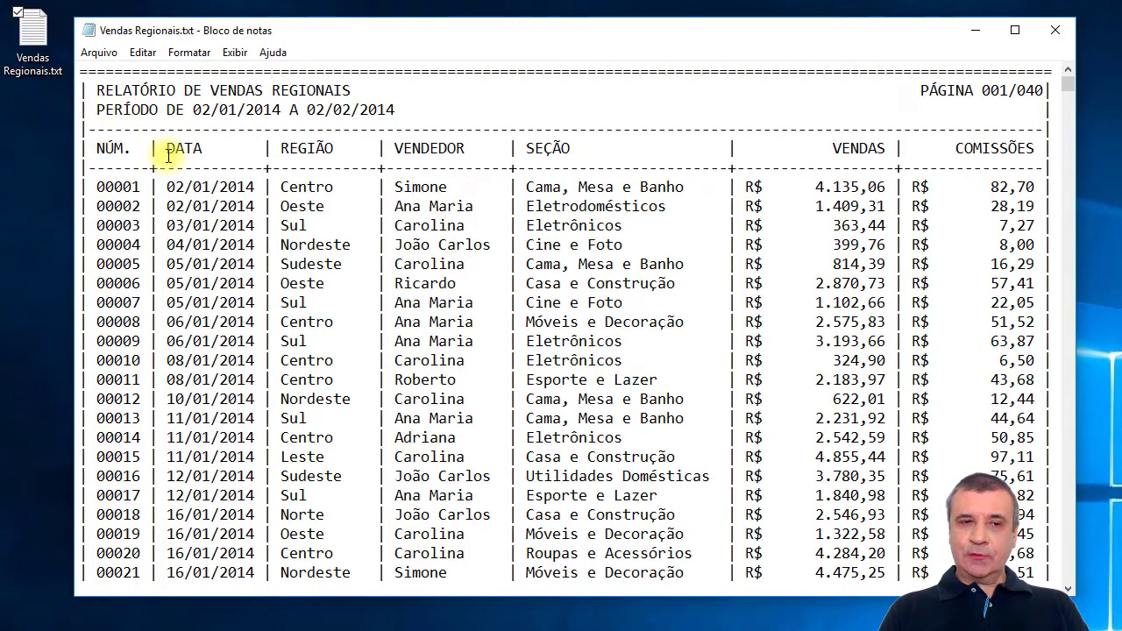
pyautogui.moveTo(237, 129); pyautogui.dragTo(500, 130)
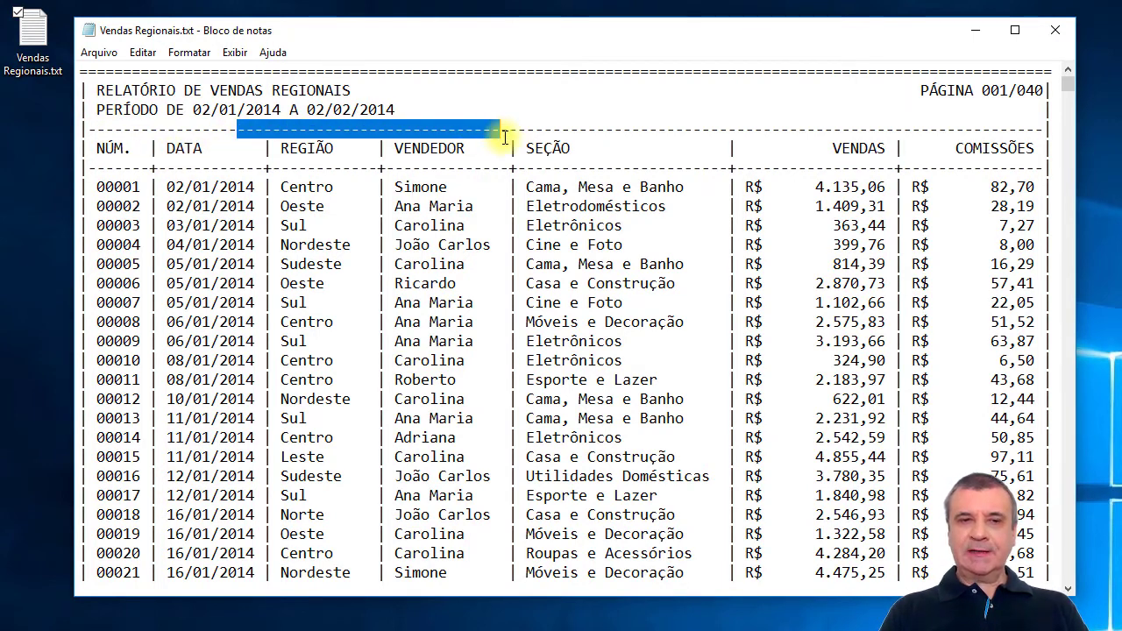
pyautogui.click(515, 187)
pyautogui.click(534, 206)
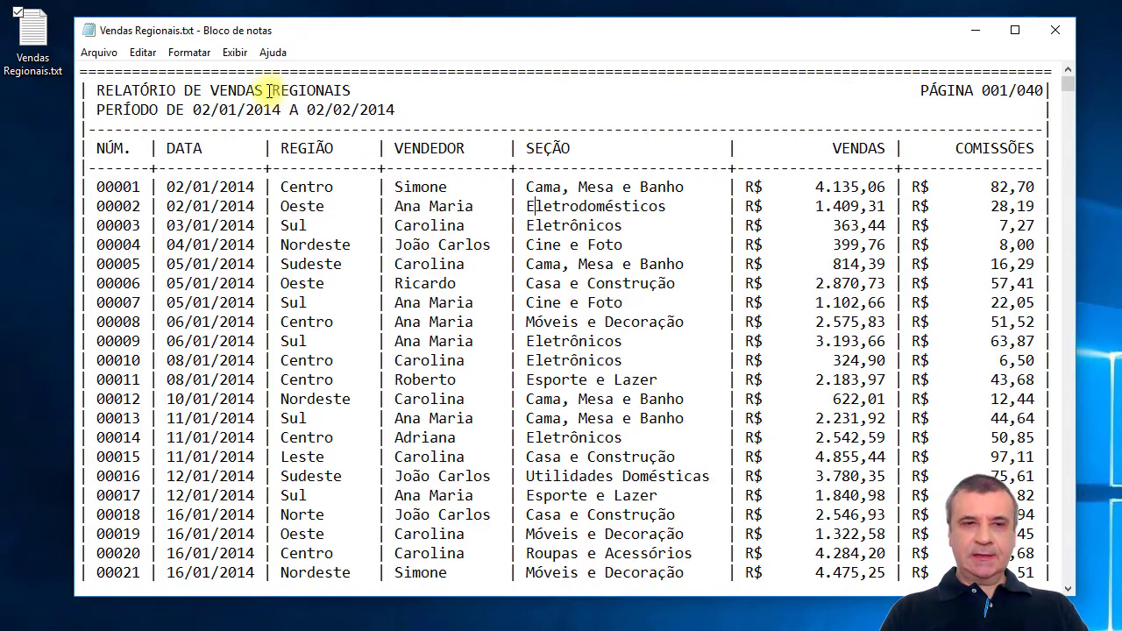
pyautogui.moveTo(82, 77); pyautogui.dragTo(1052, 165)
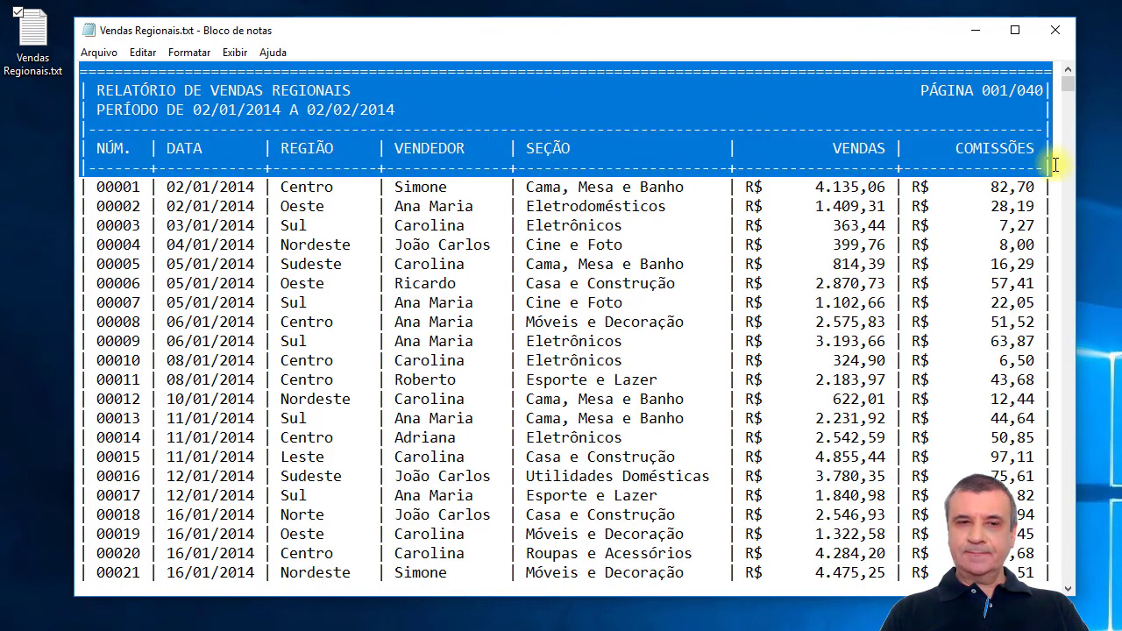
pyautogui.click(931, 107)
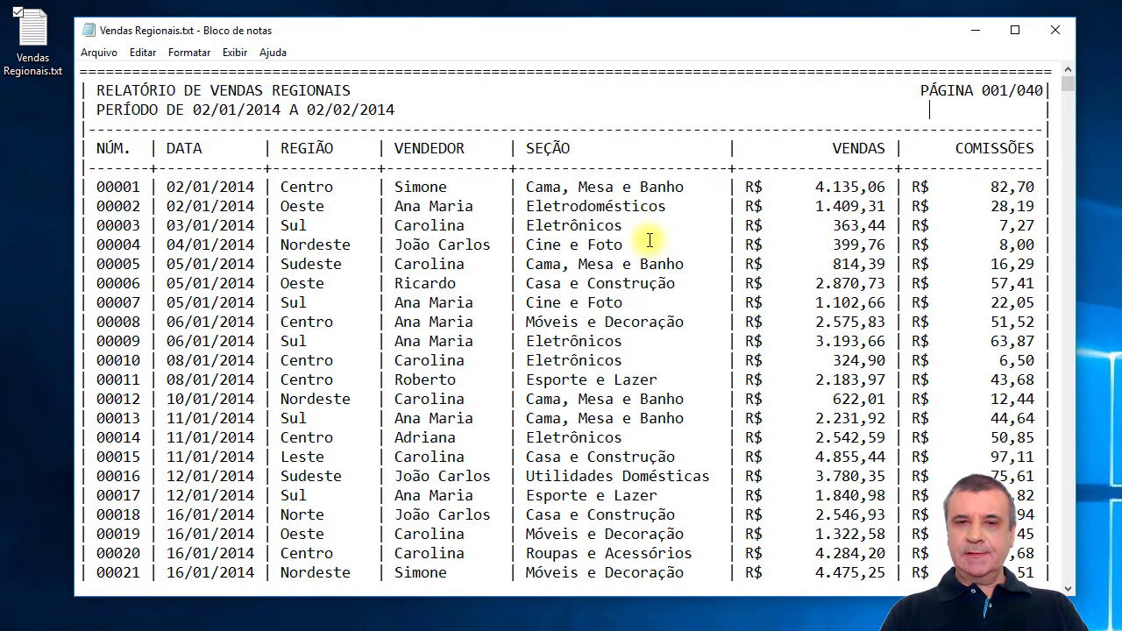
# Examine the page total row, the repeated headers and the page numbering through page 3 of the report
pyautogui.scroll(-9, 649, 240)
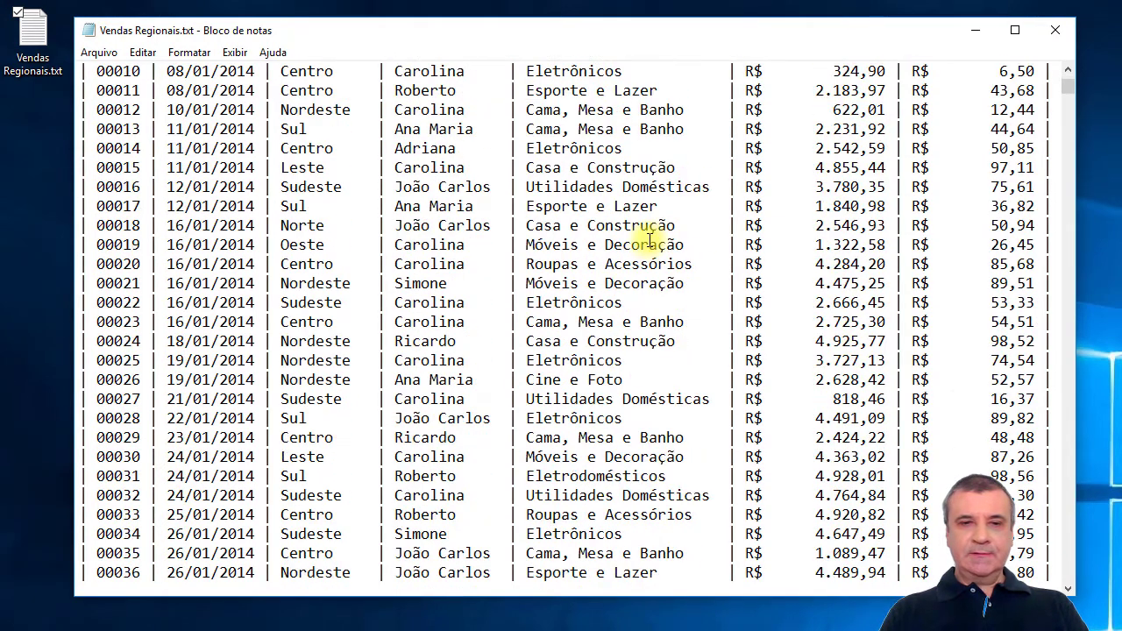
pyautogui.scroll(-7, 650, 241)
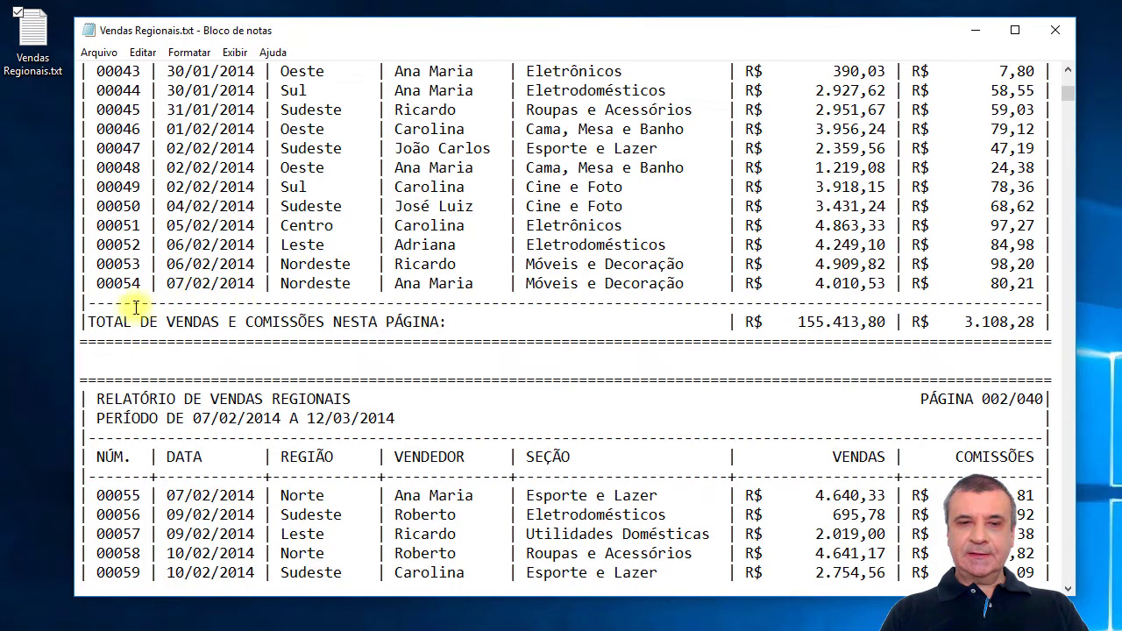
pyautogui.moveTo(79, 322); pyautogui.dragTo(1049, 322)
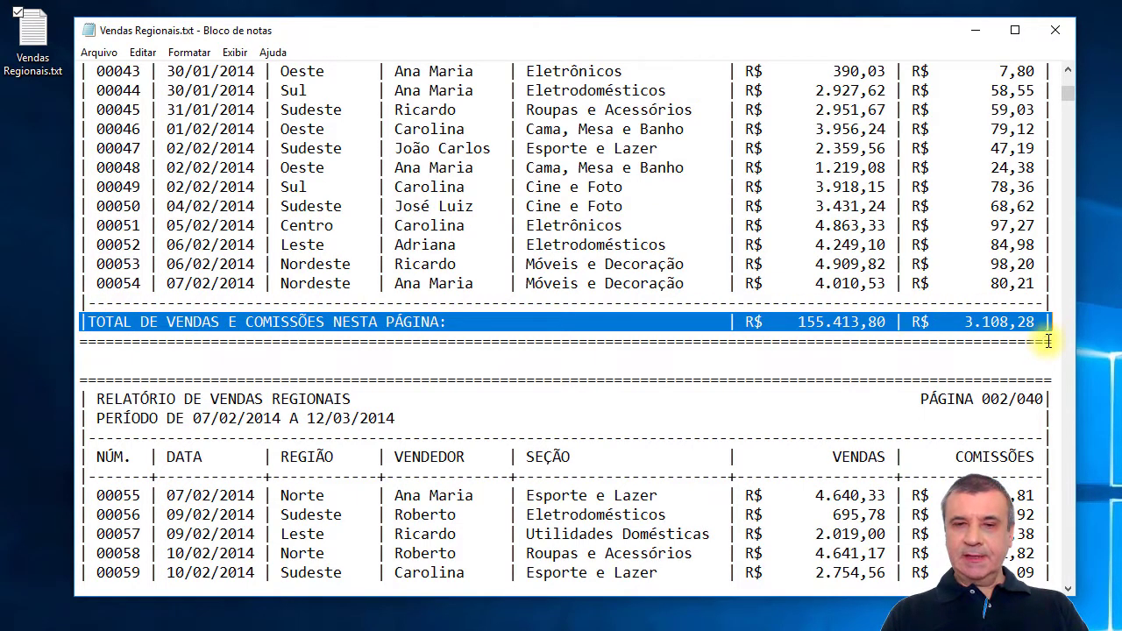
pyautogui.click(994, 363)
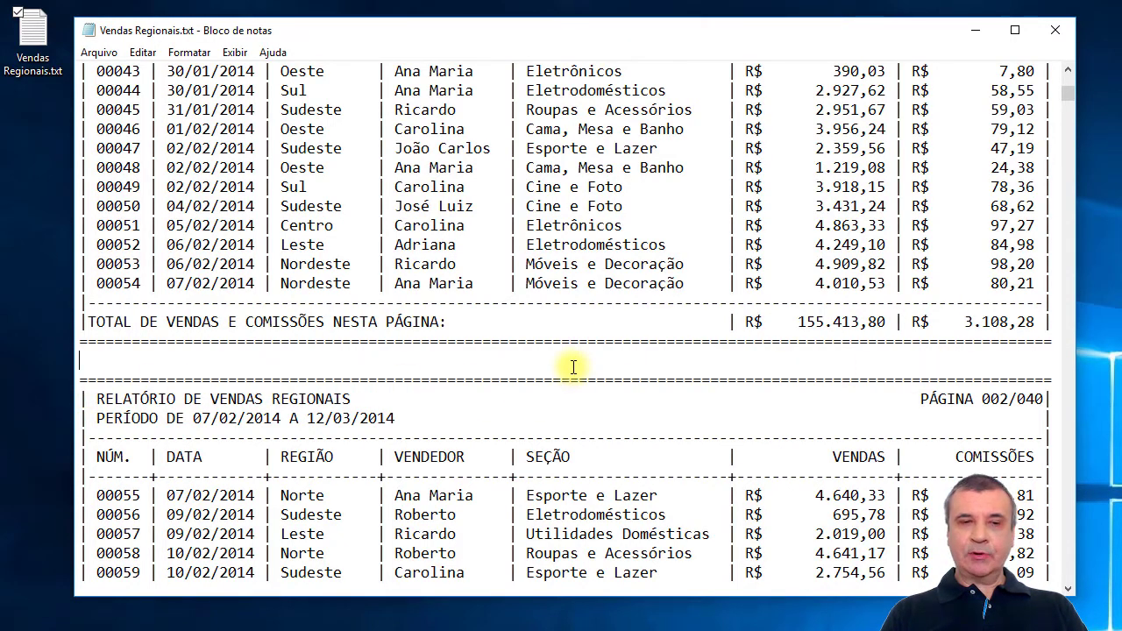
pyautogui.scroll(-16, 574, 367)
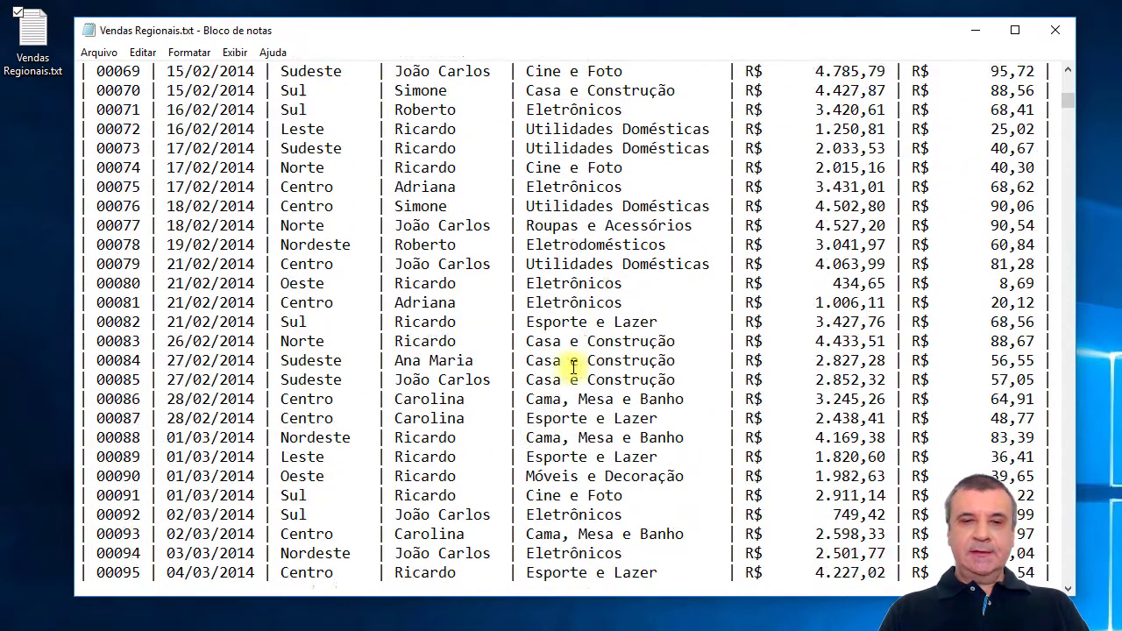
pyautogui.scroll(-9, 574, 366)
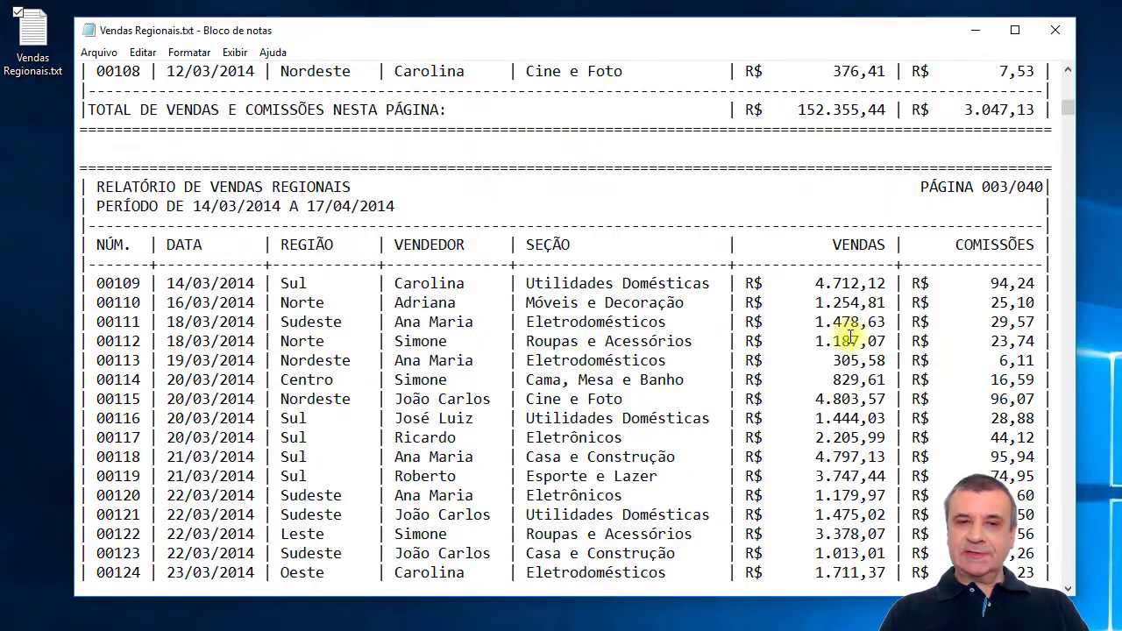
pyautogui.moveTo(1045, 187); pyautogui.dragTo(1017, 187)
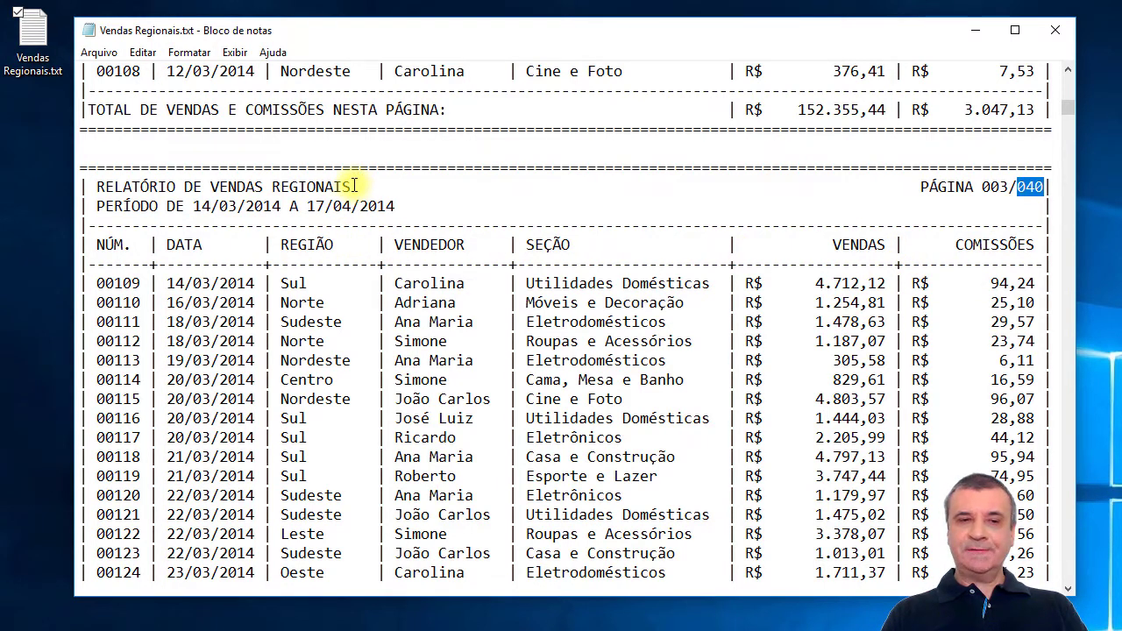
pyautogui.click(449, 302)
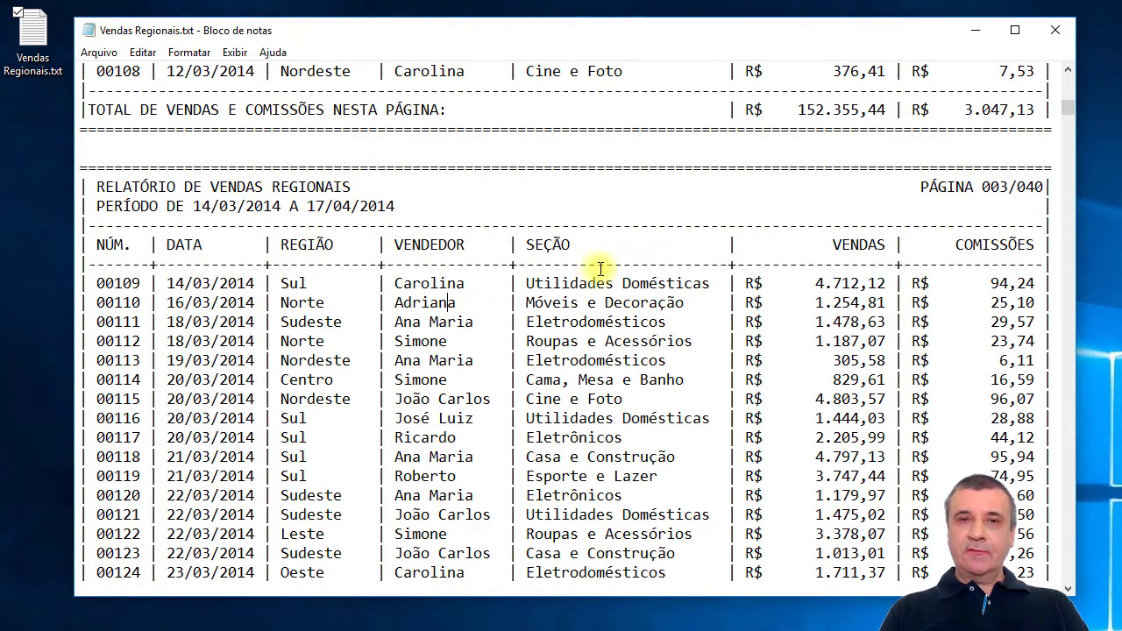
# Compare the total-and-header blocks between report pages with a normal data row, working back towards the report's beginning
pyautogui.scroll(2, 701, 325)
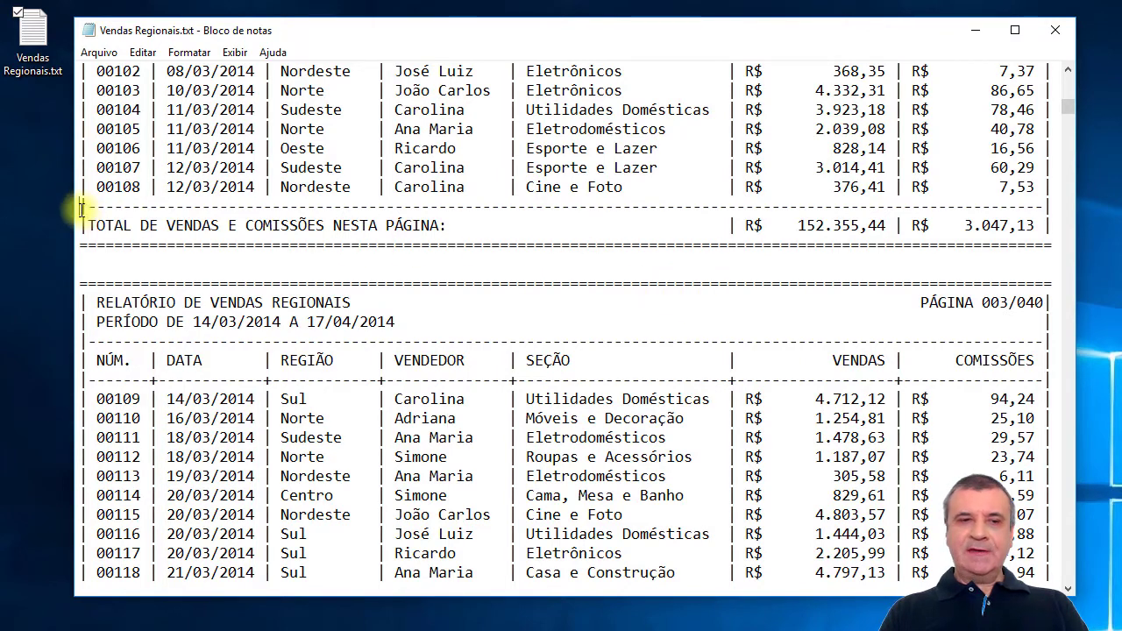
pyautogui.moveTo(80, 211); pyautogui.dragTo(1048, 381)
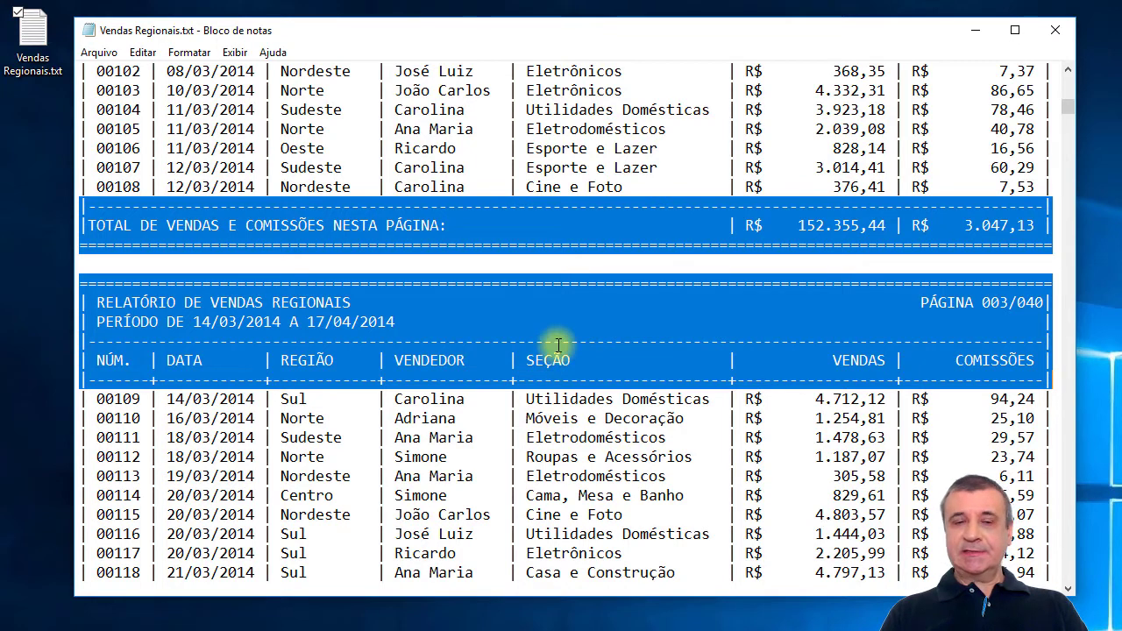
pyautogui.click(535, 206)
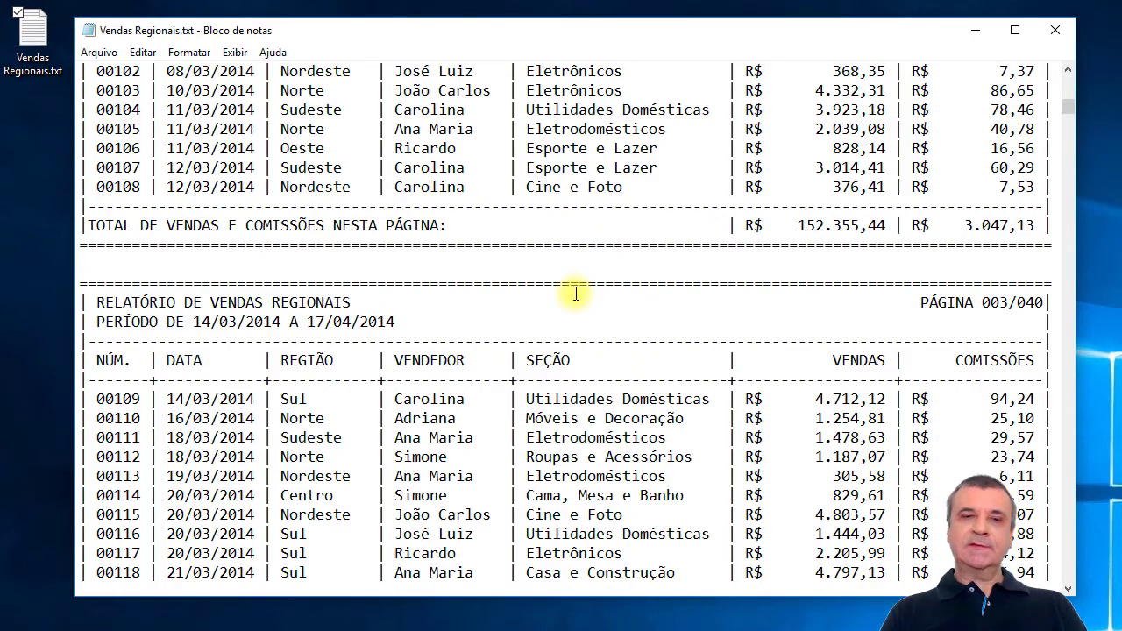
pyautogui.scroll(9, 576, 293)
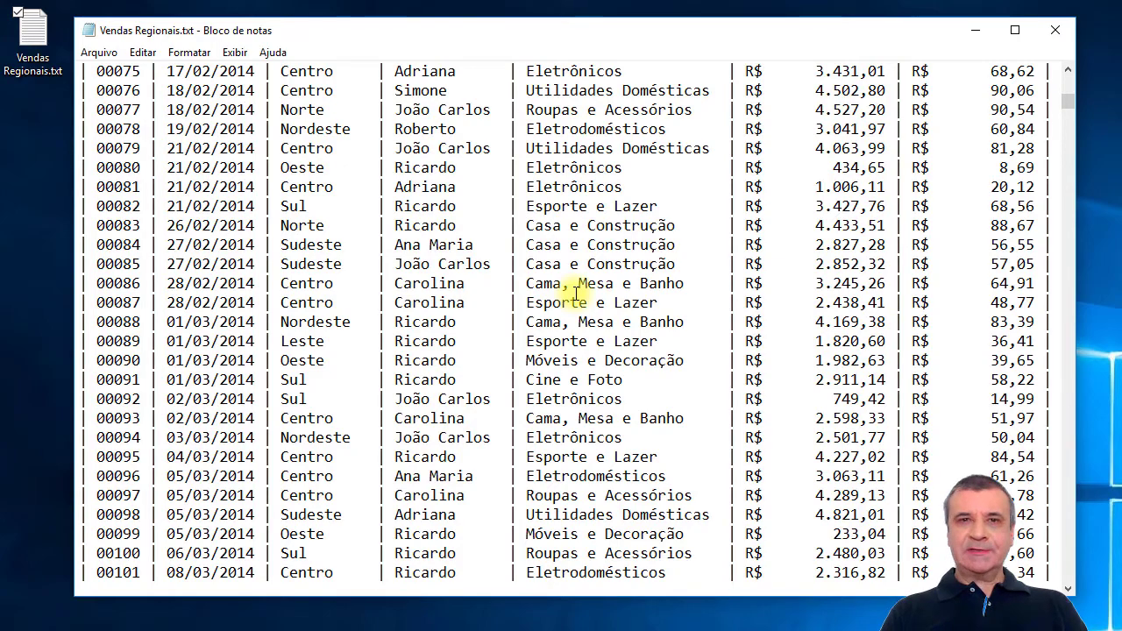
pyautogui.scroll(12, 576, 294)
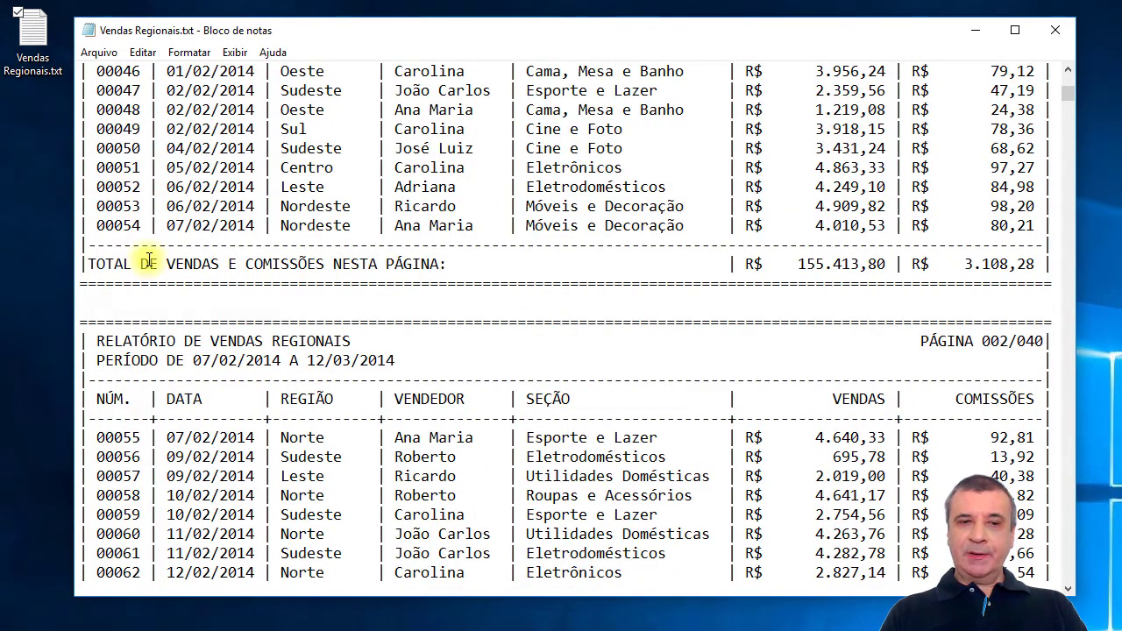
pyautogui.moveTo(76, 243); pyautogui.dragTo(1052, 418)
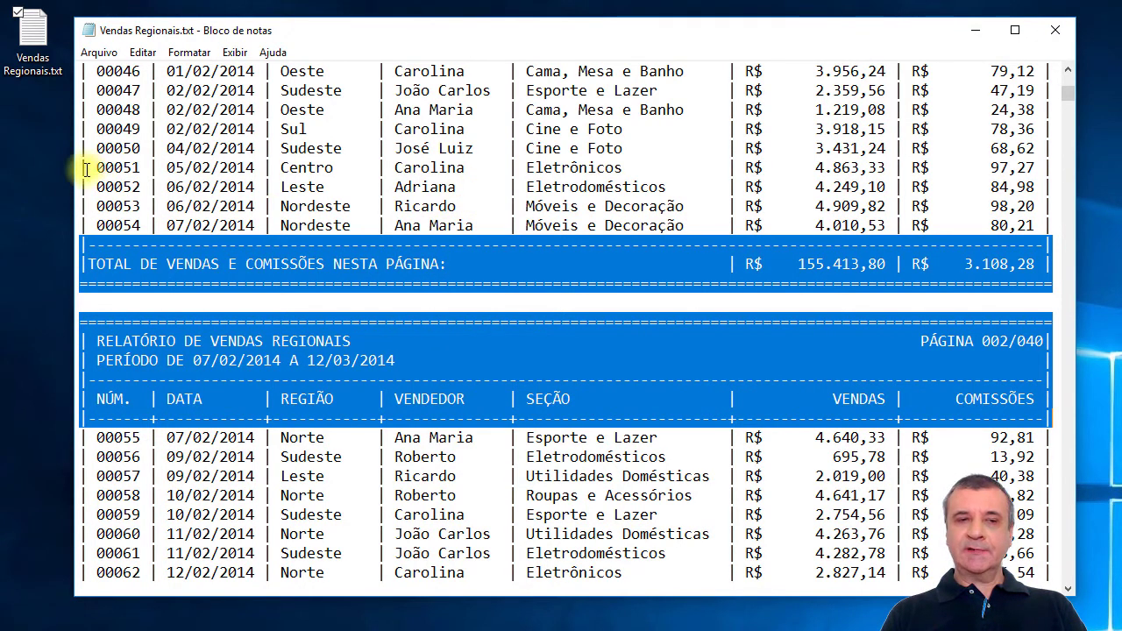
pyautogui.moveTo(87, 167); pyautogui.dragTo(1059, 167)
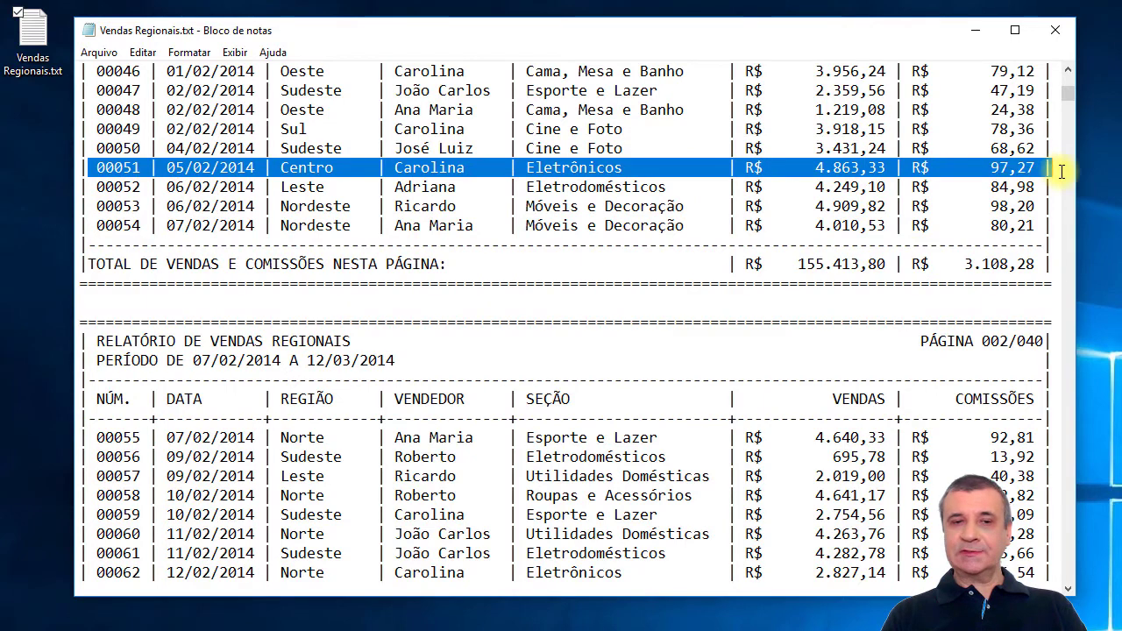
pyautogui.scroll(6, 643, 322)
pyautogui.scroll(11, 643, 322)
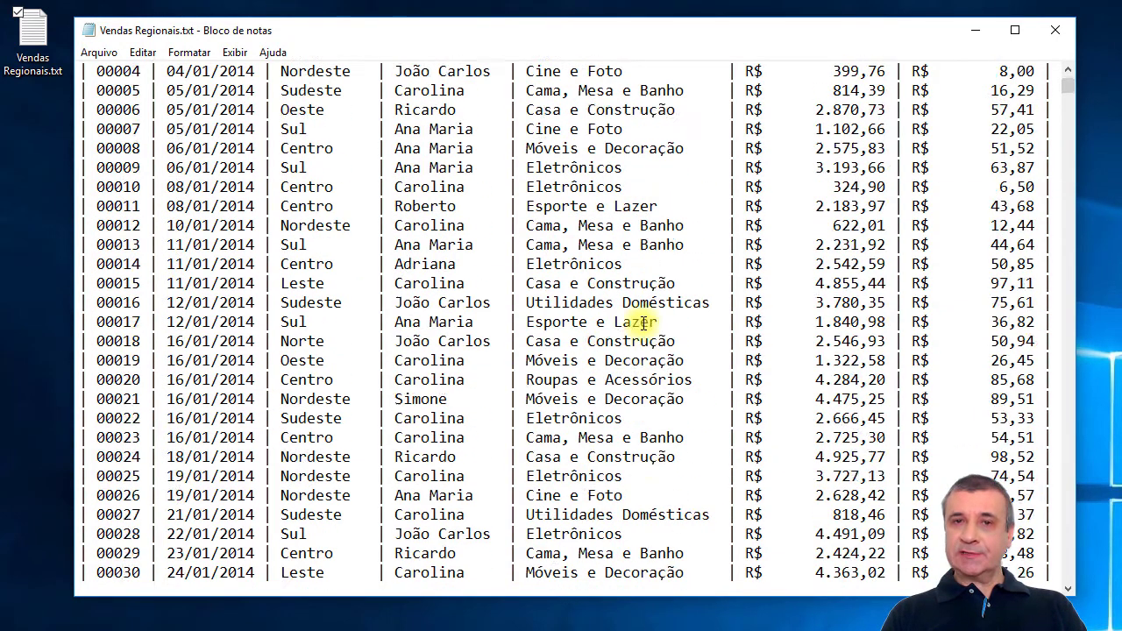
# Close the Notepad file and open Vendas Regionais.txt from the Desktop in Word, using the Windows (padrão) text encoding
pyautogui.click(1056, 33)
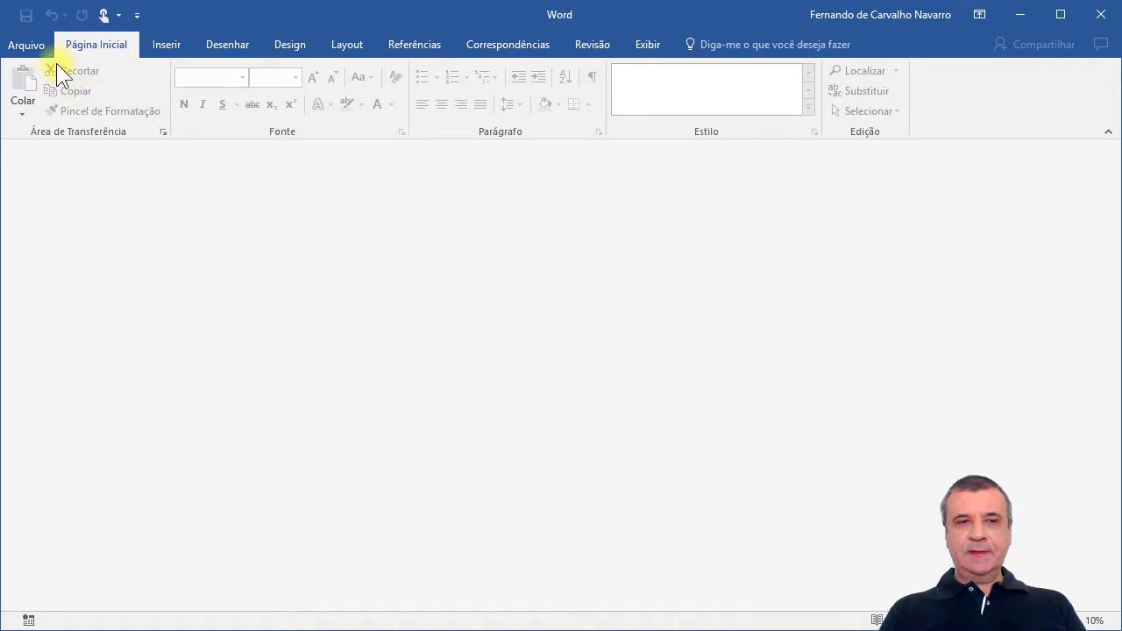
pyautogui.click(33, 45)
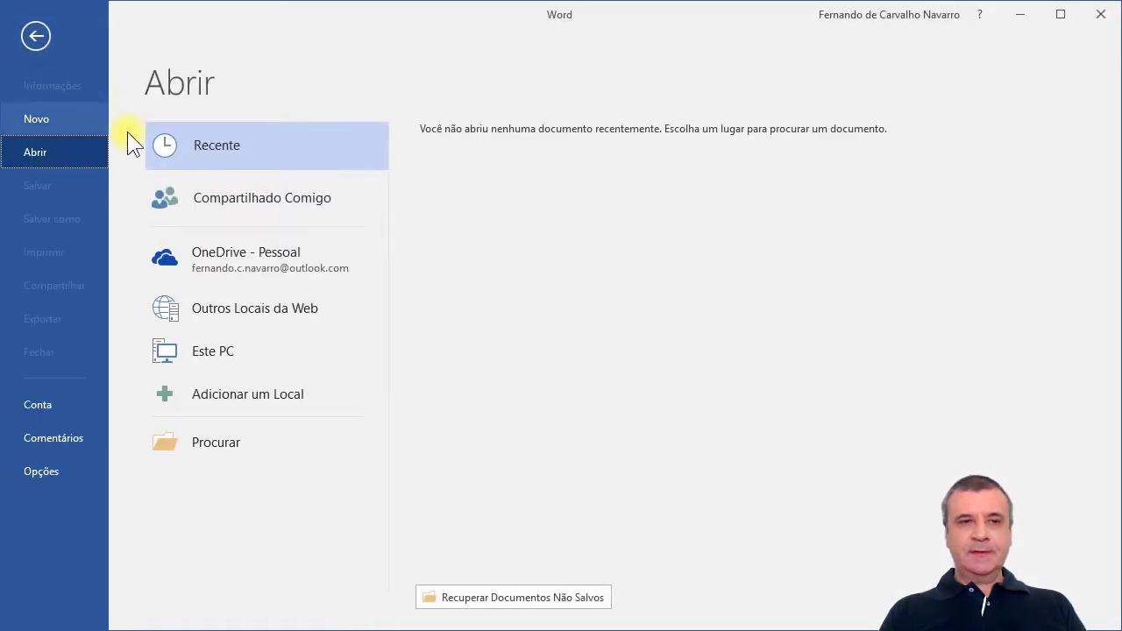
pyautogui.click(217, 440)
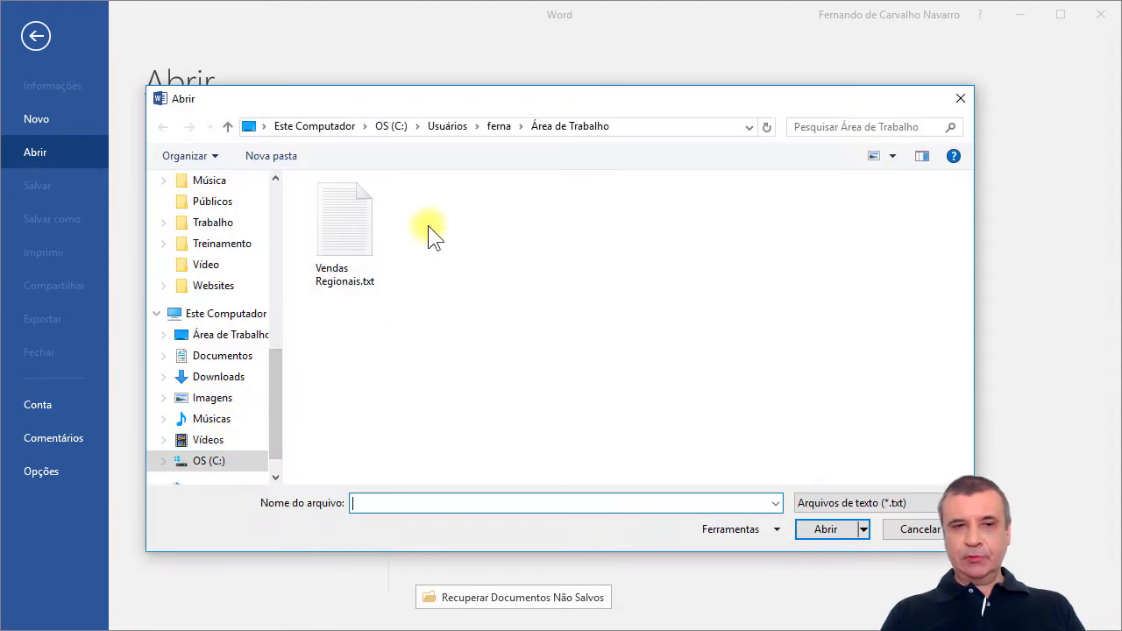
pyautogui.moveTo(278, 374); pyautogui.dragTo(279, 385)
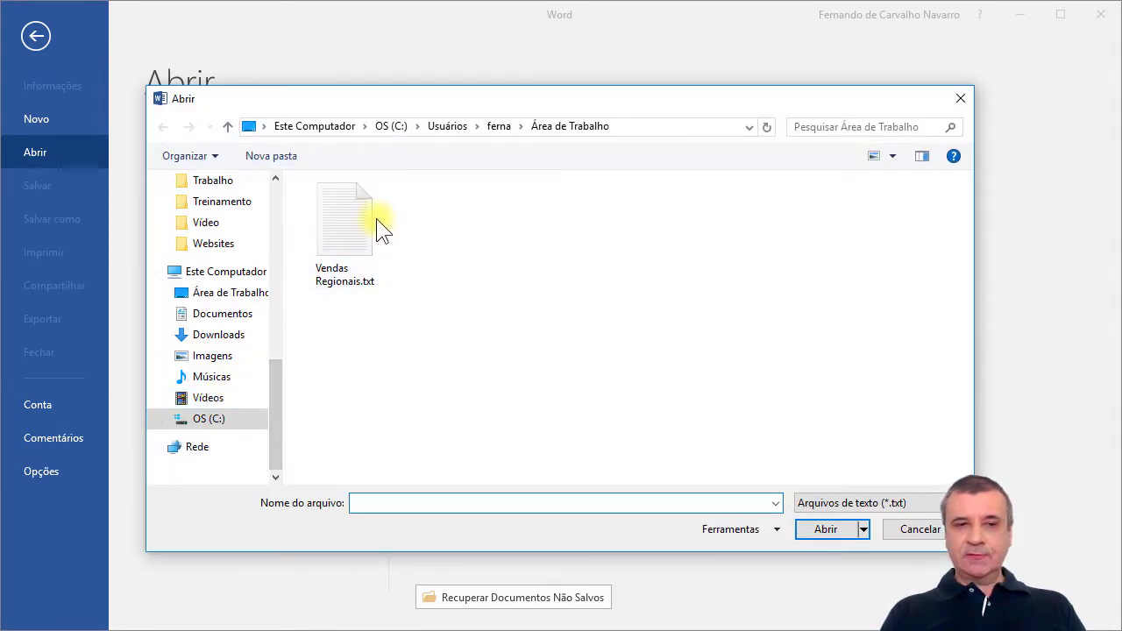
pyautogui.click(350, 213)
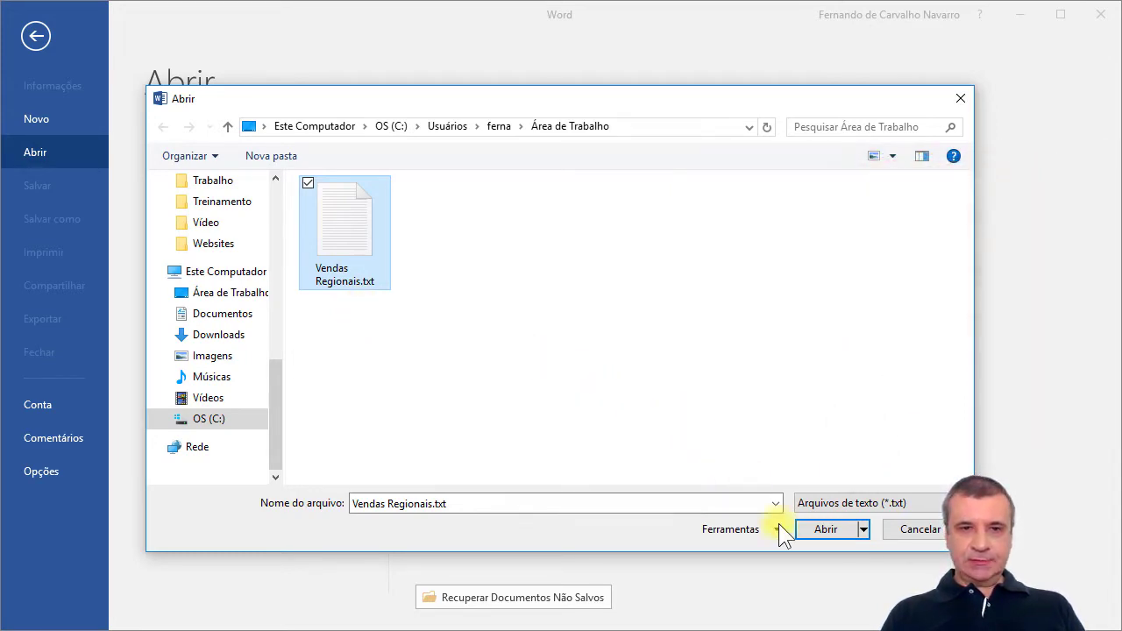
pyautogui.click(826, 529)
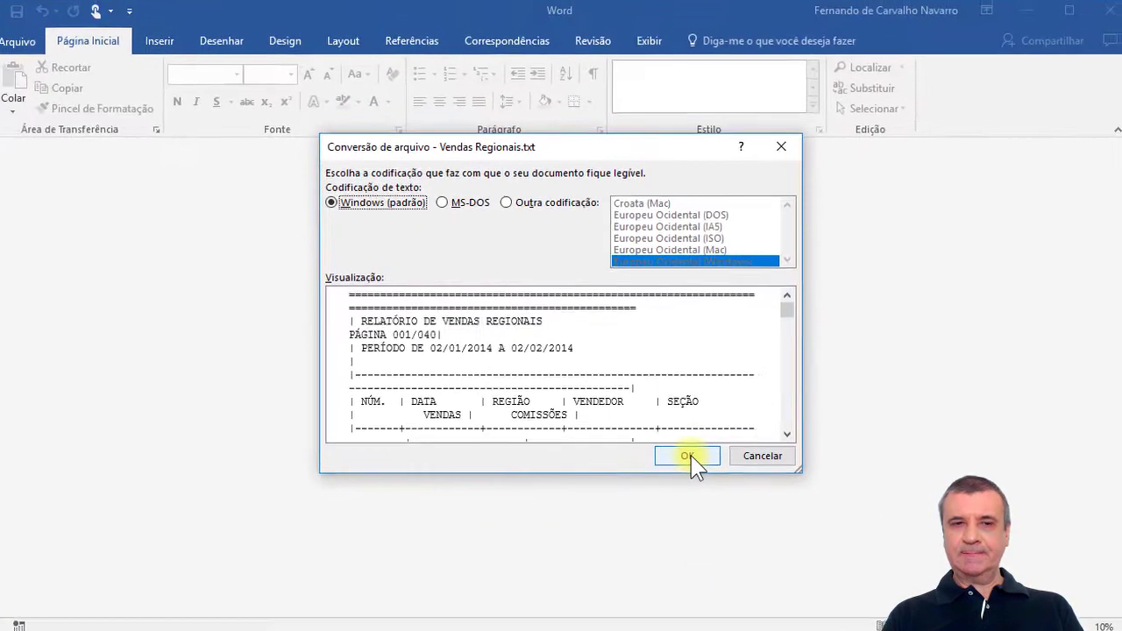
pyautogui.click(733, 530)
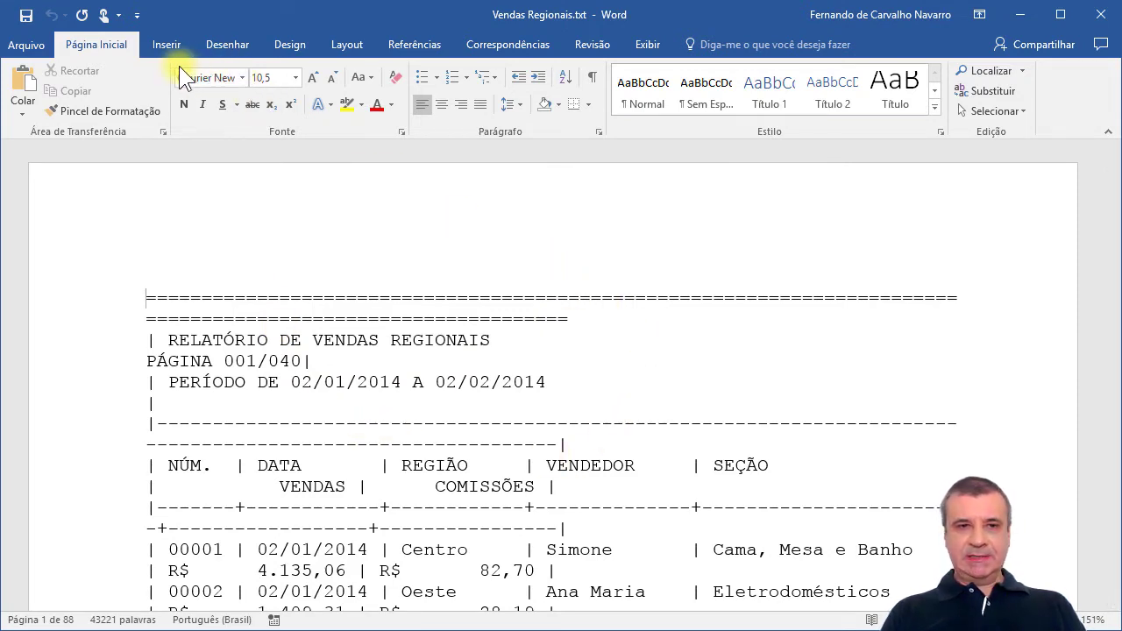
# Set the document's page orientation to landscape (Paisagem) and check how the report lines fit the pages
pyautogui.click(292, 46)
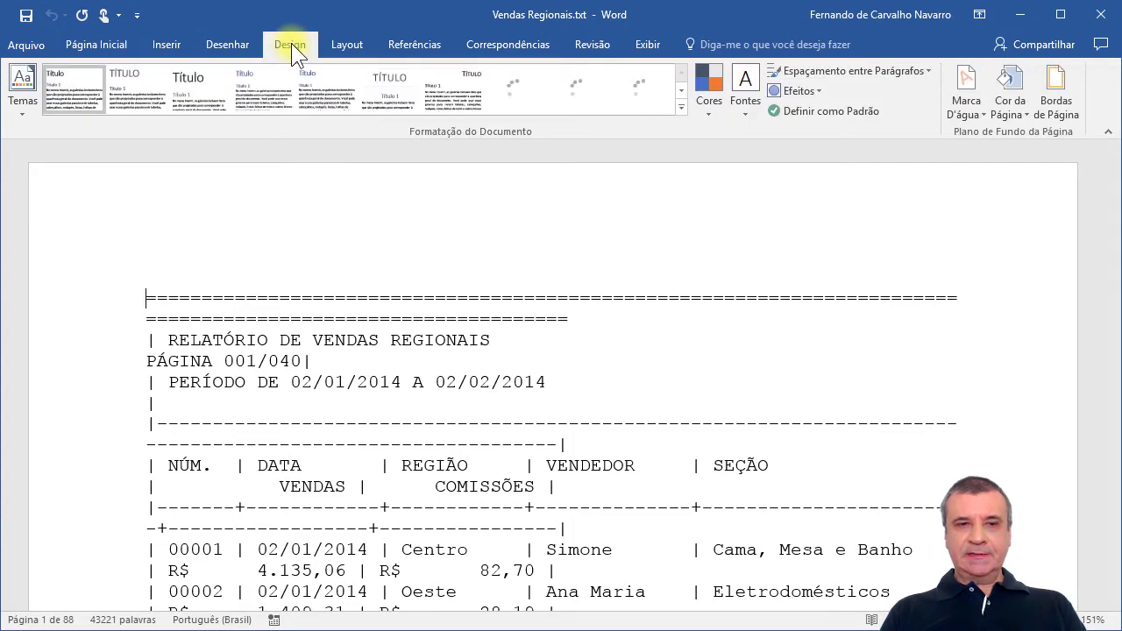
pyautogui.click(344, 52)
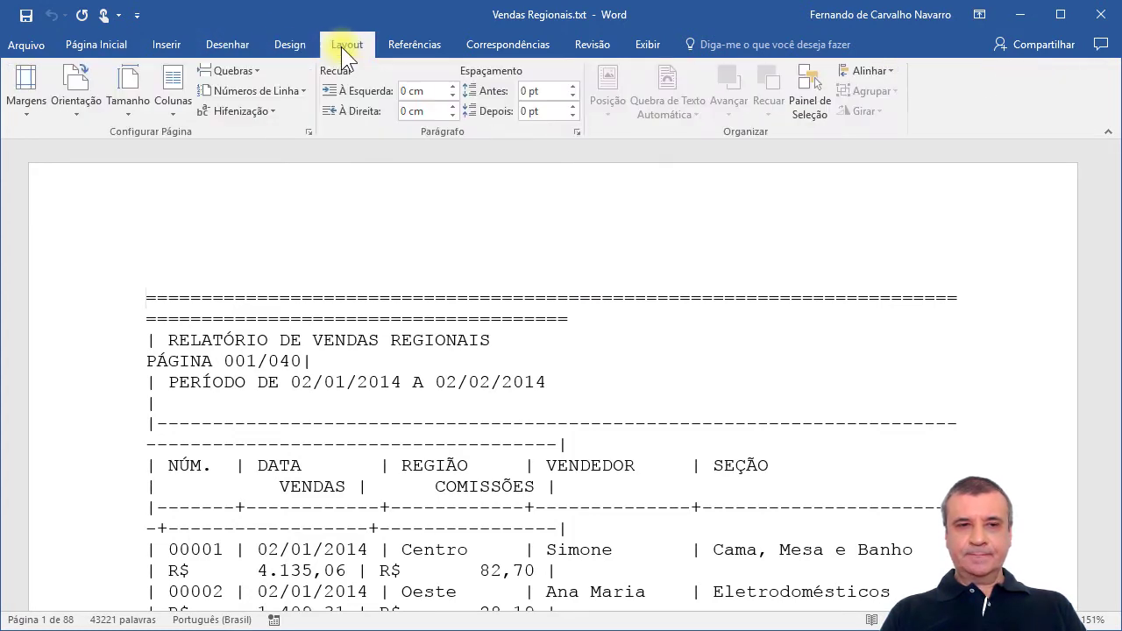
pyautogui.click(79, 107)
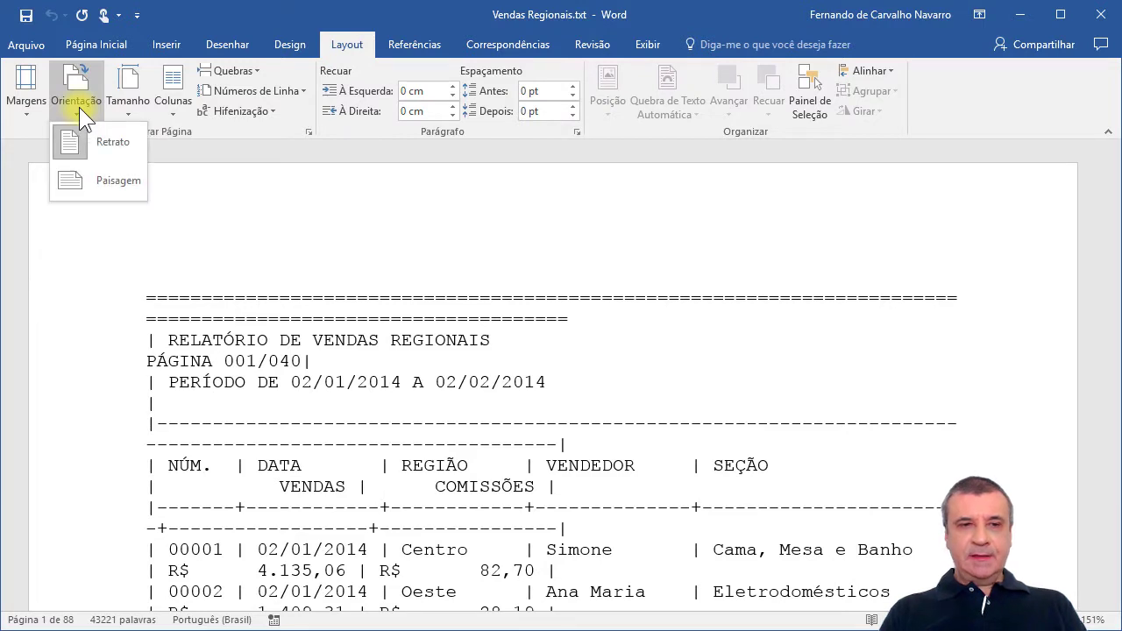
pyautogui.click(88, 185)
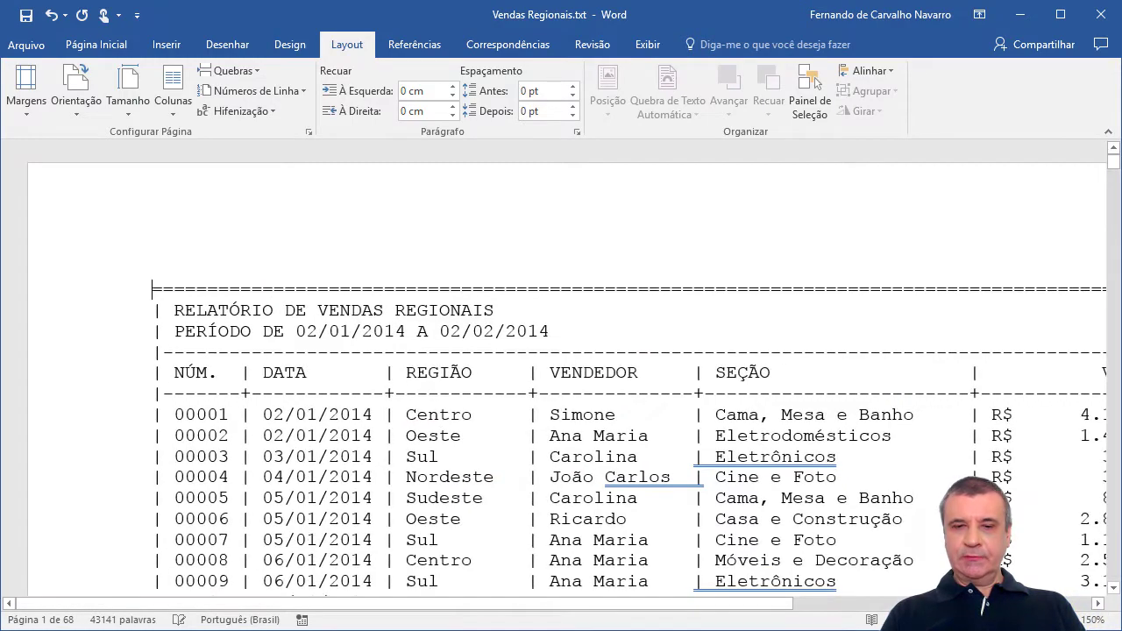
pyautogui.scroll(-3, 561, 395)
pyautogui.scroll(-1, 561, 395)
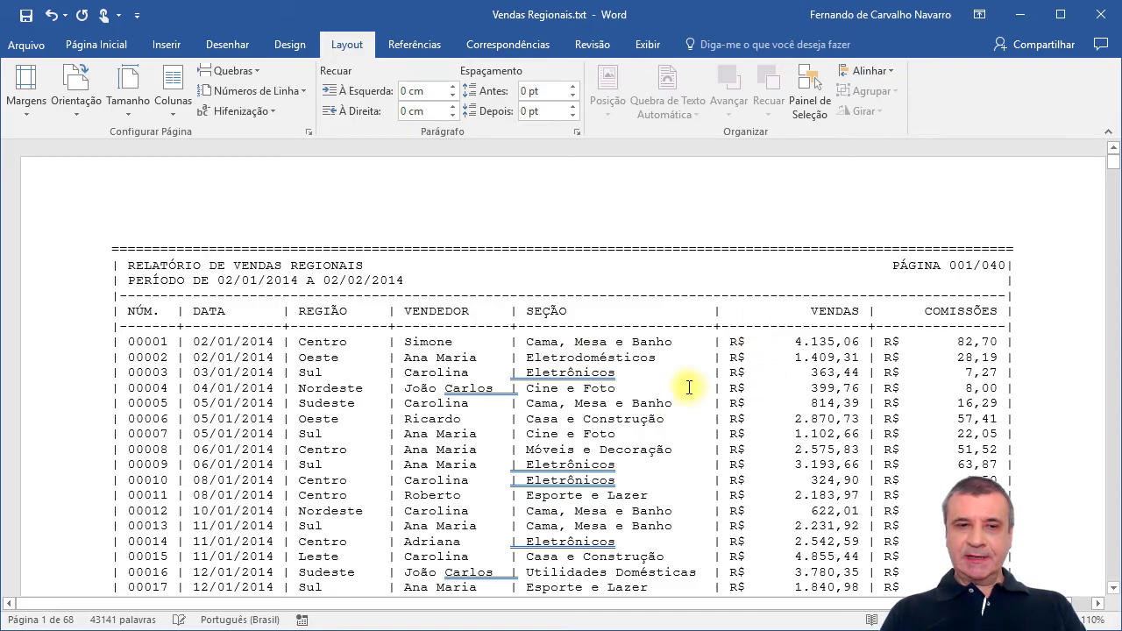
pyautogui.scroll(-12, 691, 387)
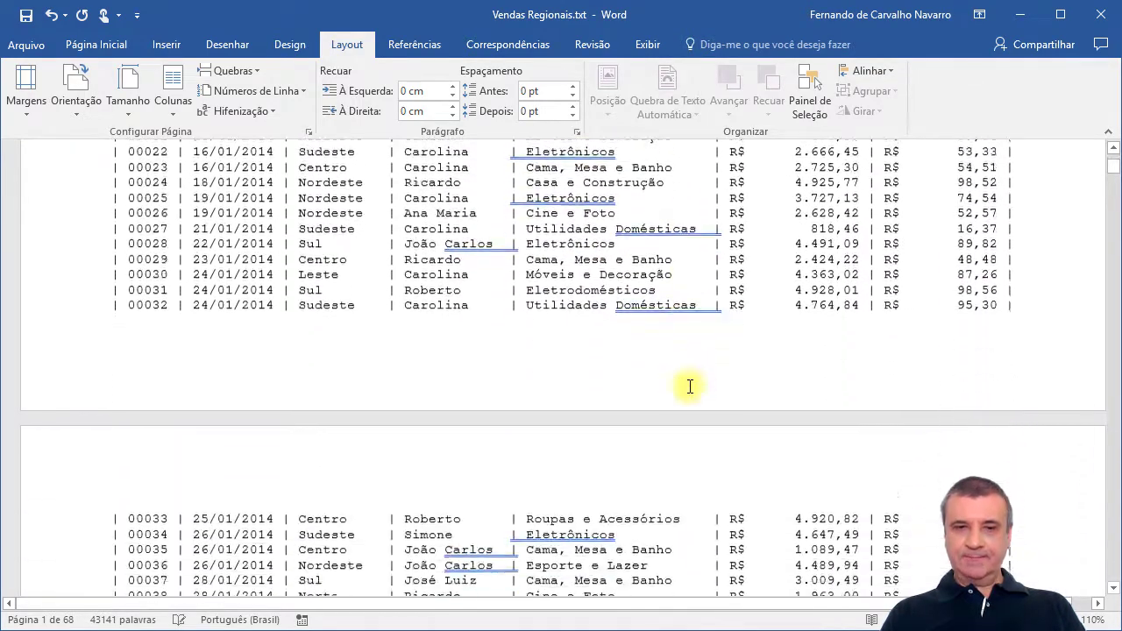
# Check the total and header lines between the first two report pages, and highlight the header block at the document's beginning
pyautogui.scroll(-8, 690, 387)
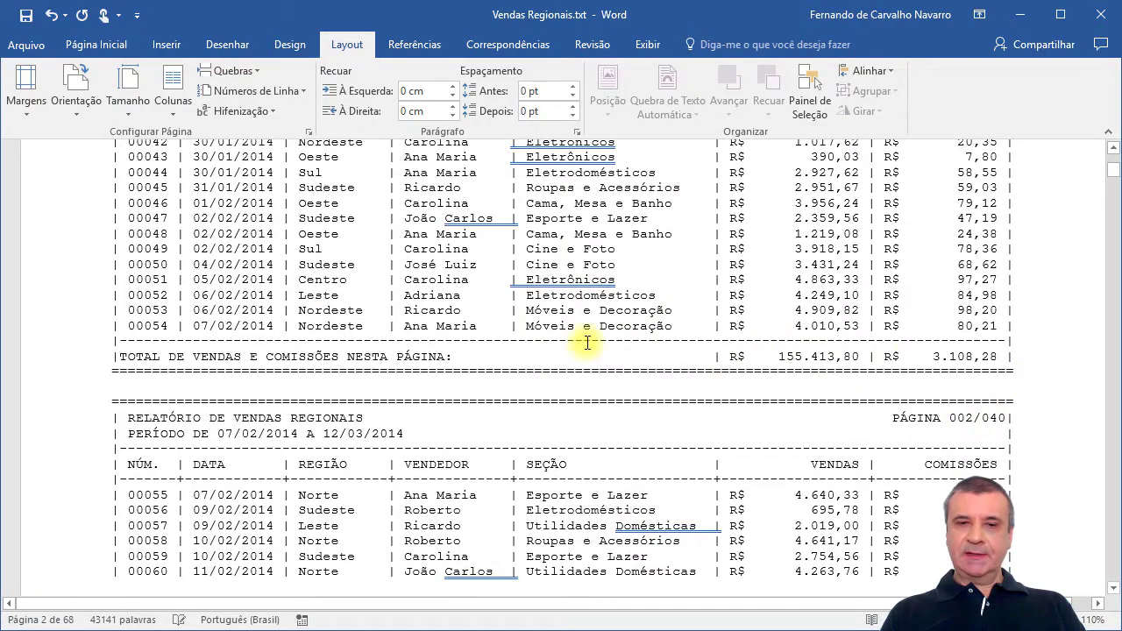
pyautogui.scroll(3, 605, 334)
pyautogui.scroll(20, 611, 331)
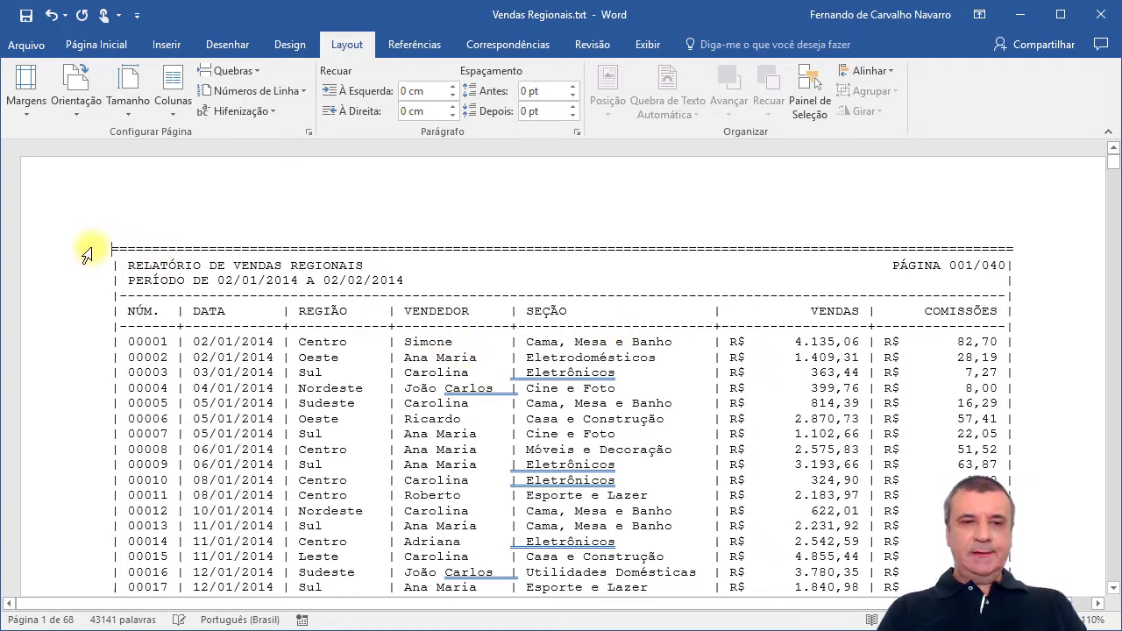
pyautogui.moveTo(83, 252); pyautogui.dragTo(77, 330)
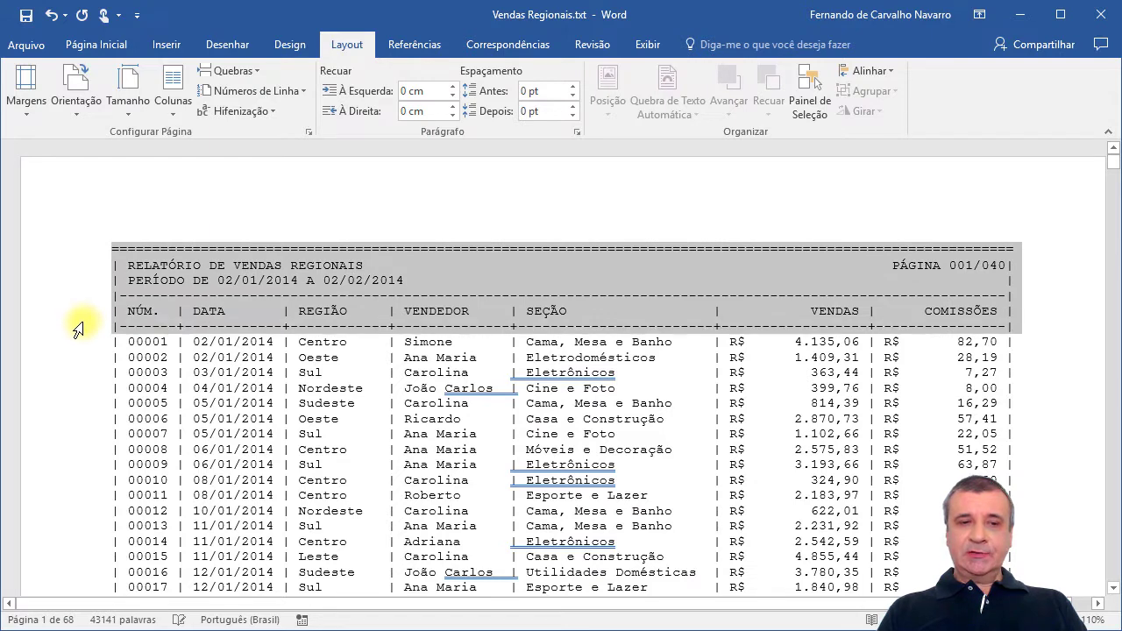
pyautogui.click(358, 360)
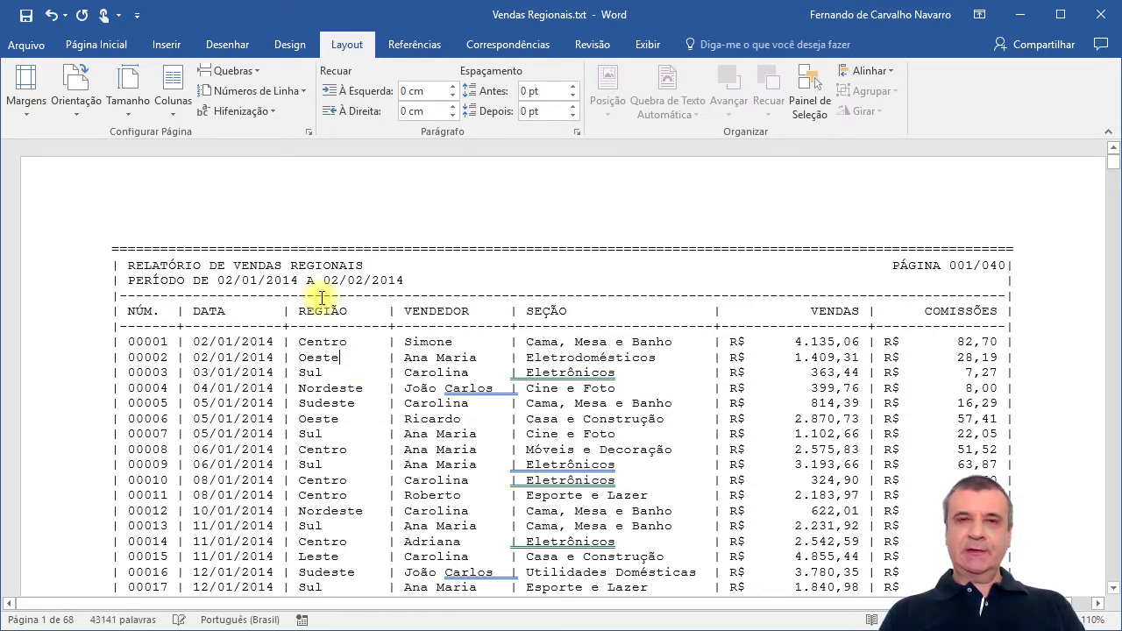
# Sort the whole document by paragraphs (Parágrafos) as text (Texto) in ascending order (Crescente), without a header row
pyautogui.hotkey('ctrl', 't')
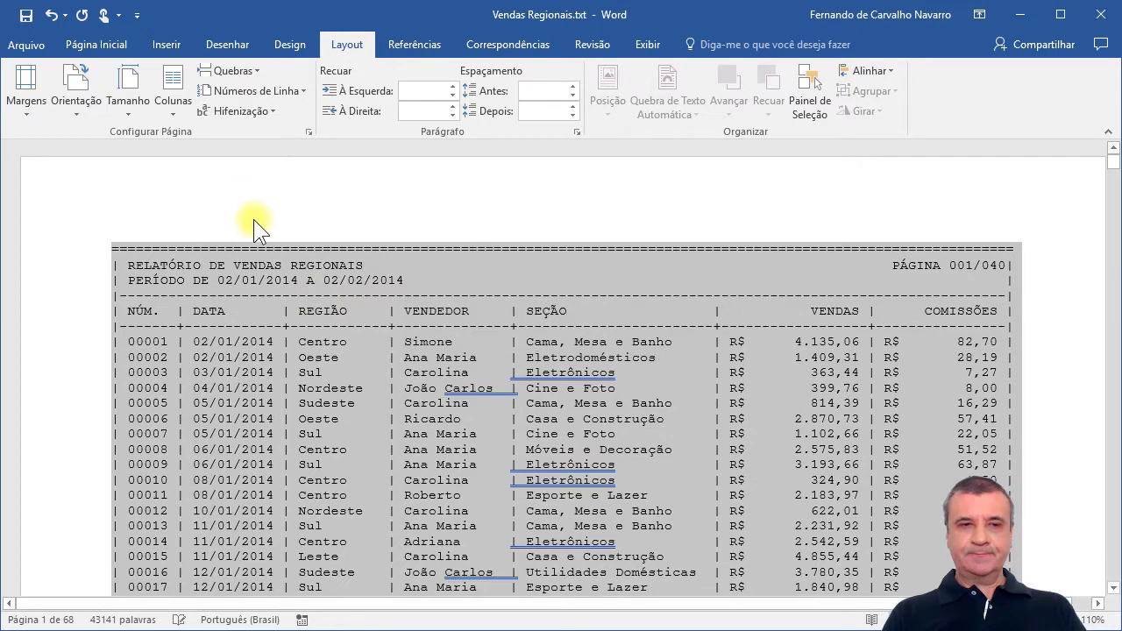
pyautogui.click(96, 46)
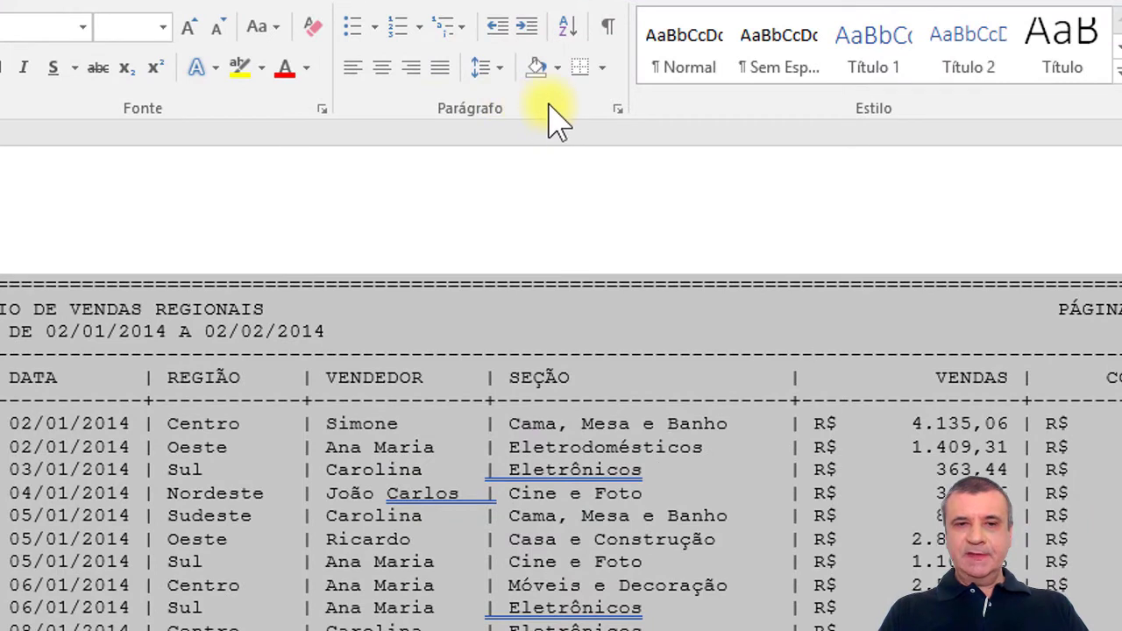
pyautogui.click(570, 29)
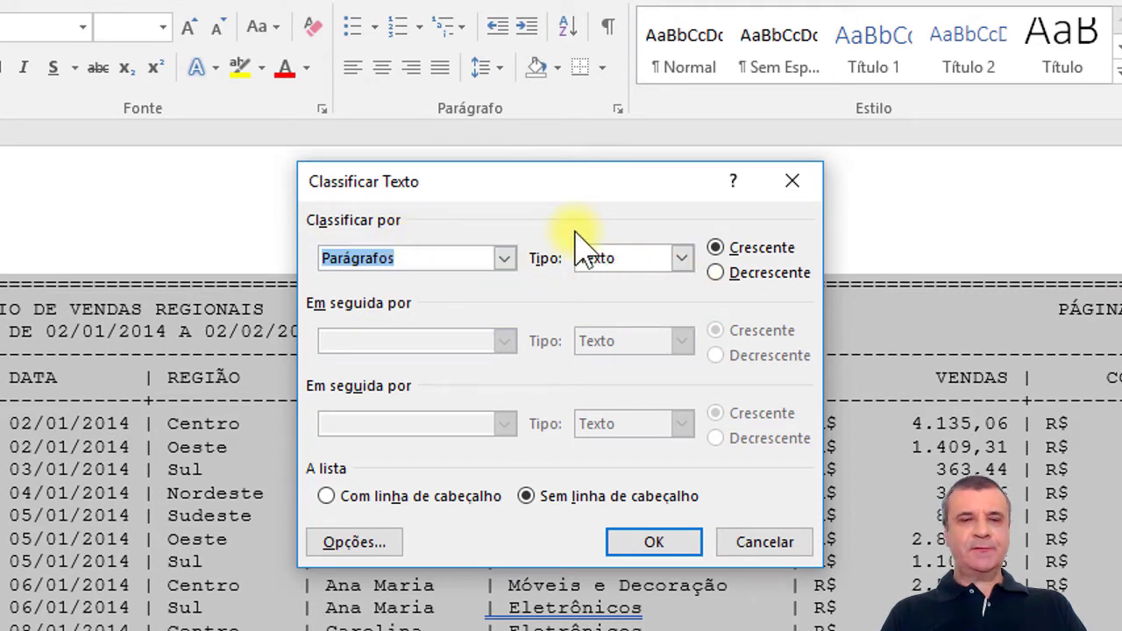
pyautogui.click(686, 259)
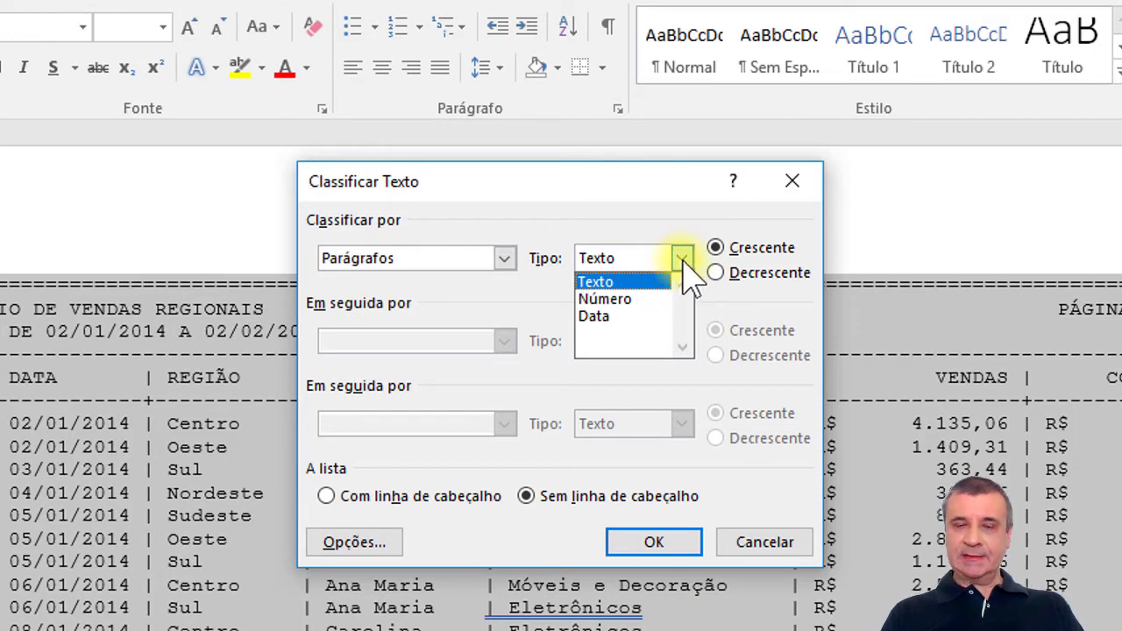
pyautogui.click(684, 258)
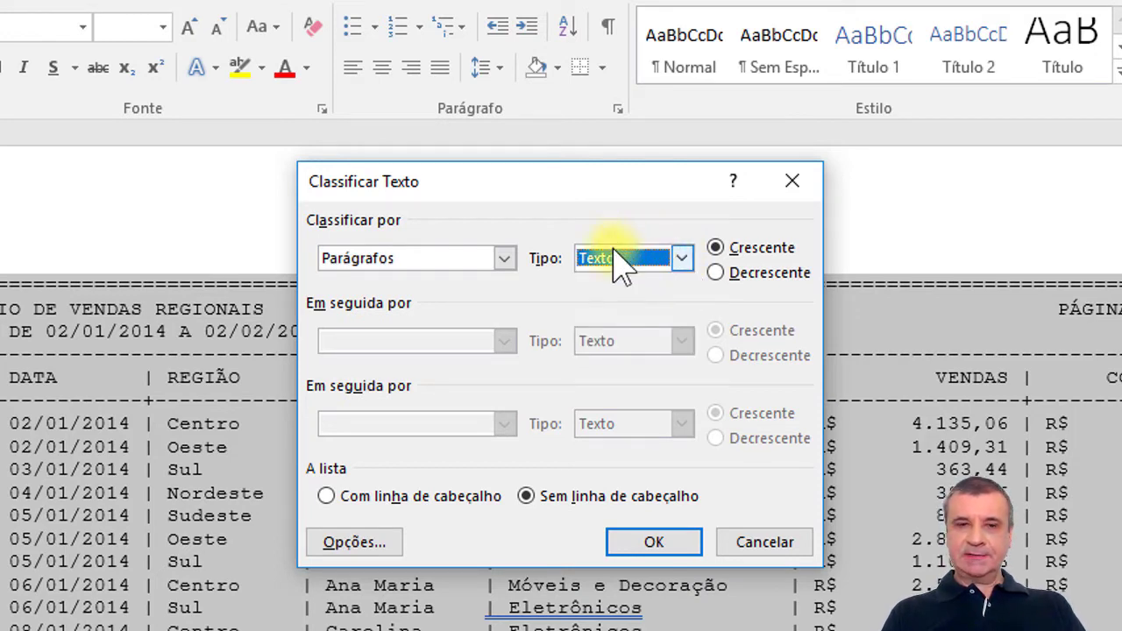
pyautogui.click(717, 249)
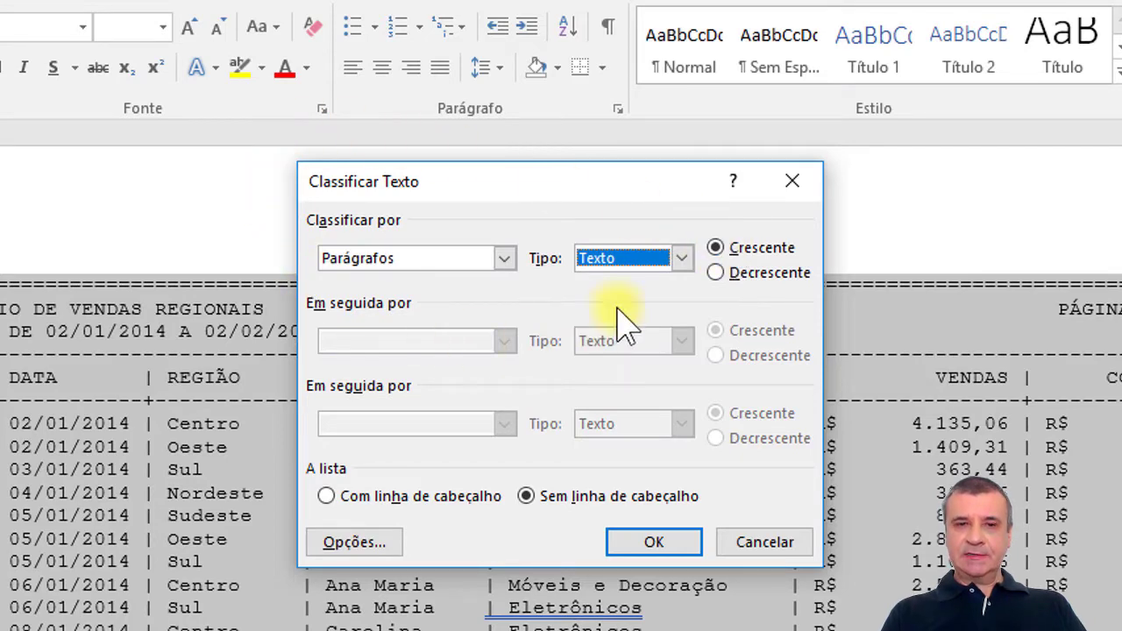
pyautogui.click(652, 533)
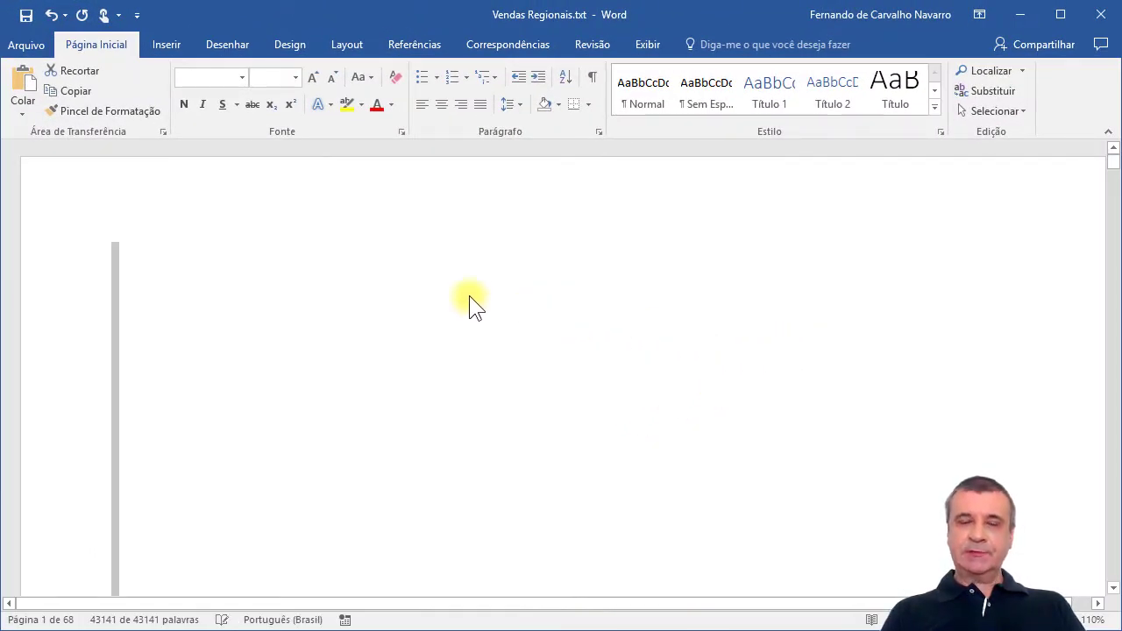
# Examine the sorted document from its beginning through the blank and dashed lines to the first data rows and their record numbers
pyautogui.click(180, 261)
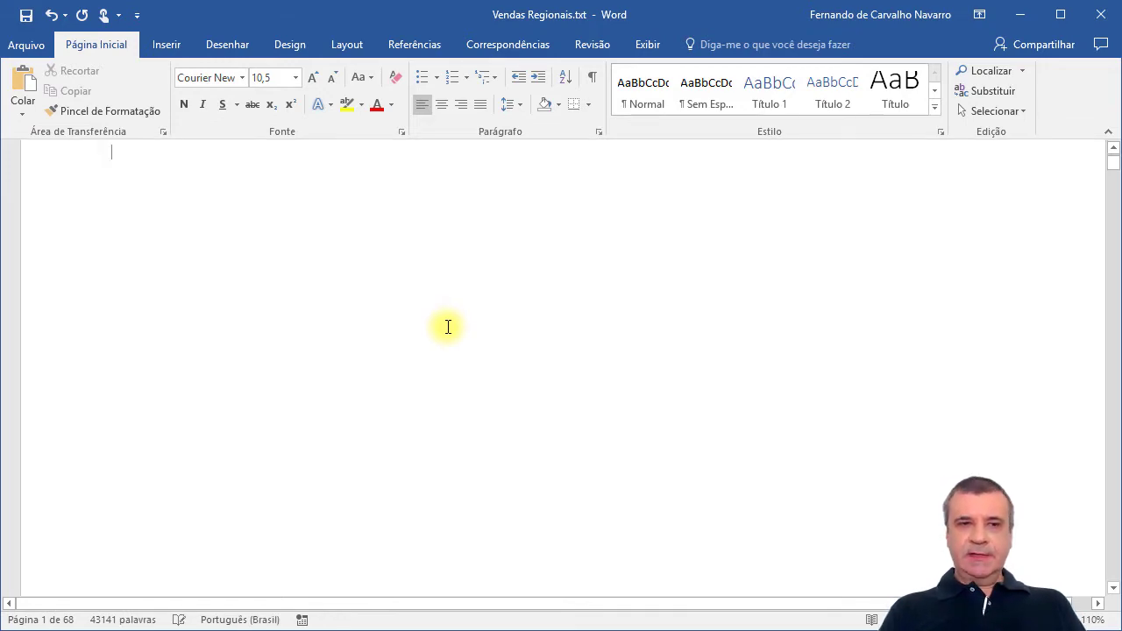
pyautogui.scroll(-10, 447, 326)
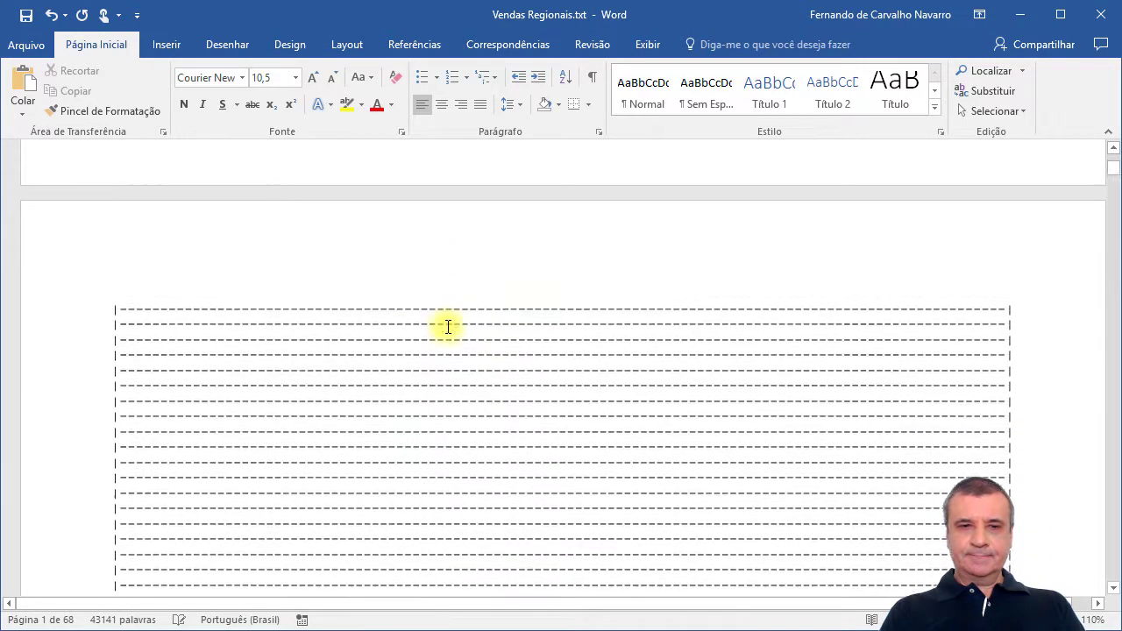
pyautogui.scroll(-3, 447, 326)
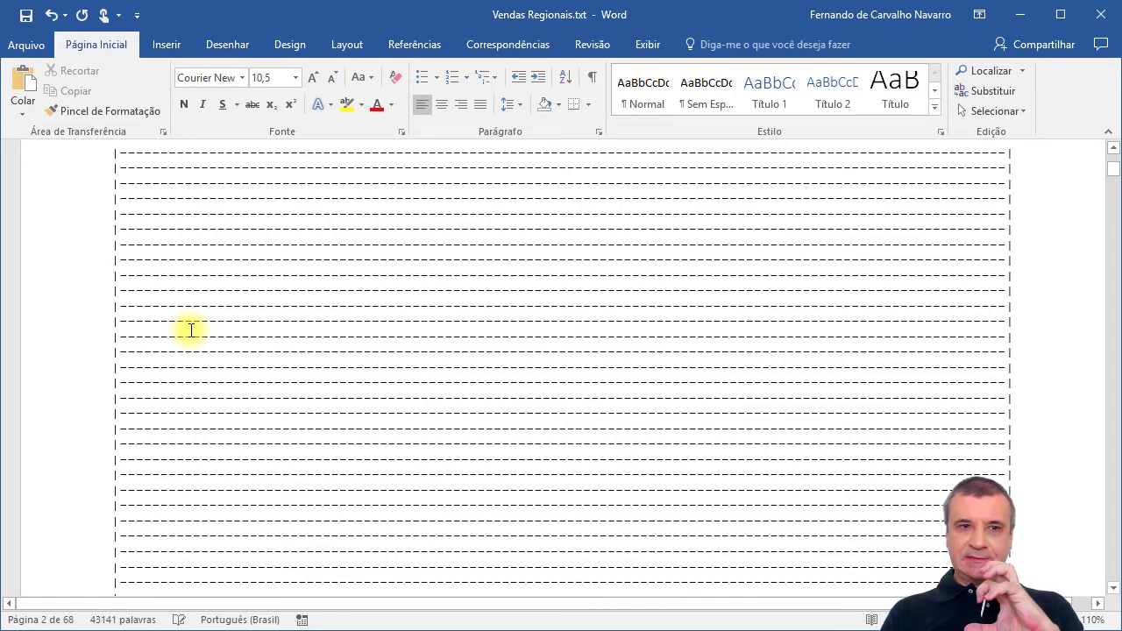
pyautogui.scroll(-3, 193, 330)
pyautogui.scroll(-6, 197, 330)
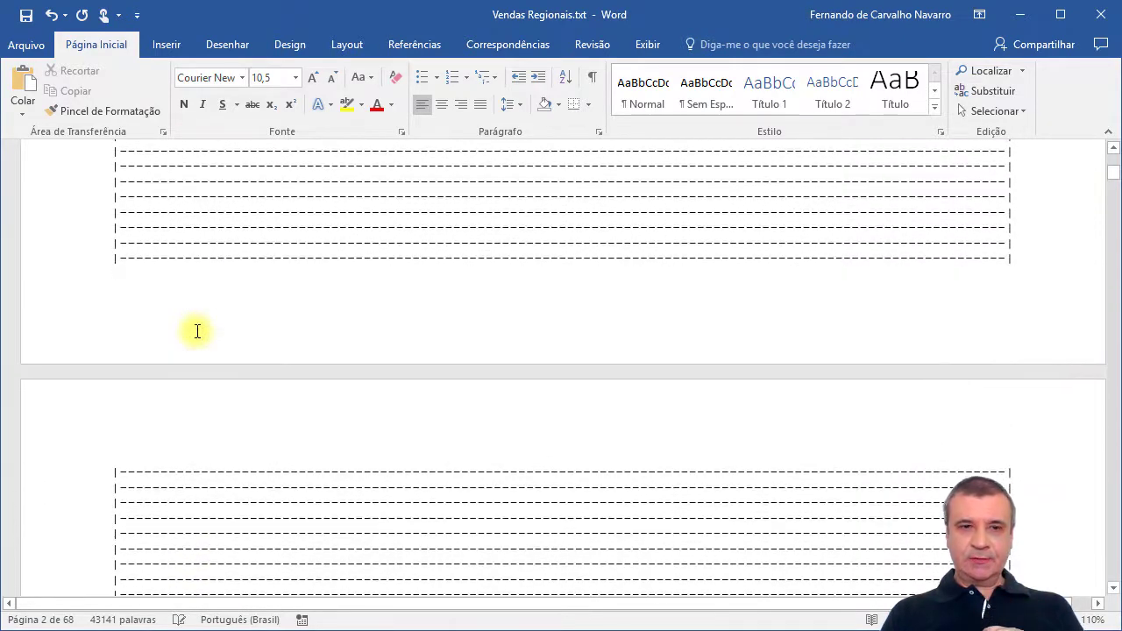
pyautogui.scroll(4, 198, 330)
pyautogui.scroll(-7, 197, 330)
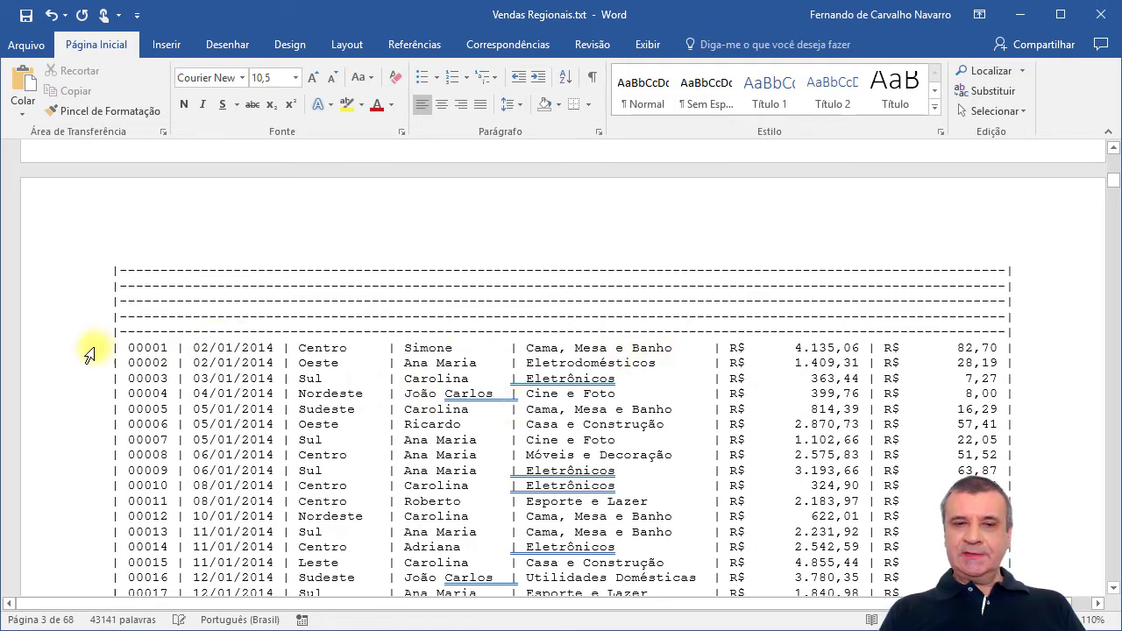
pyautogui.moveTo(92, 349); pyautogui.dragTo(84, 396)
pyautogui.moveTo(82, 436); pyautogui.dragTo(84, 425)
pyautogui.click(148, 348)
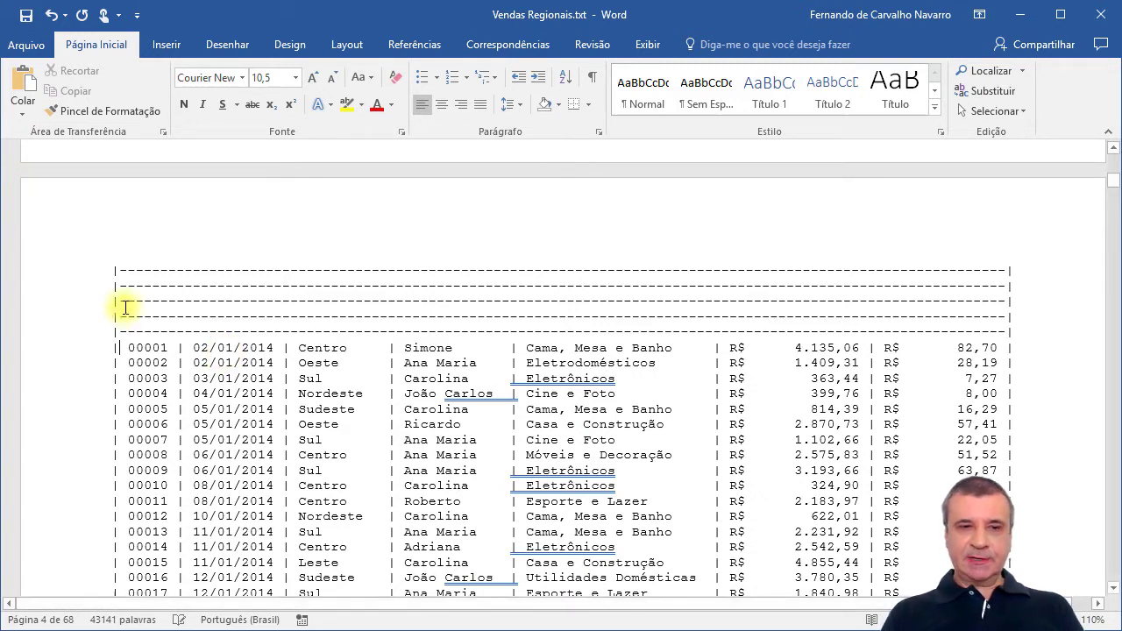
pyautogui.moveTo(128, 347); pyautogui.dragTo(166, 346)
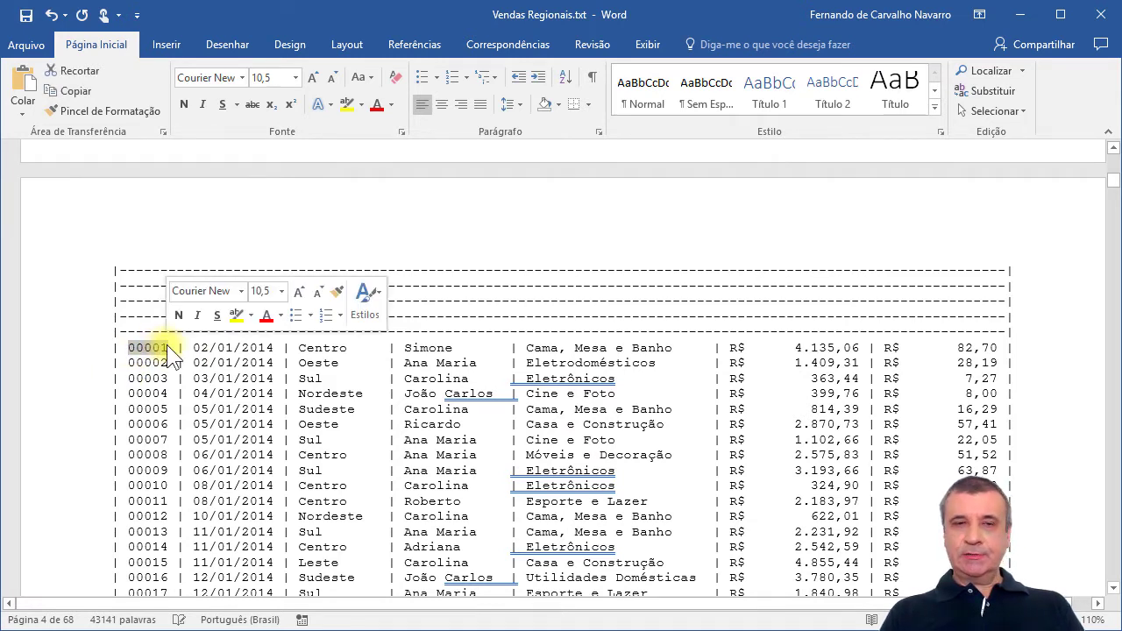
# Delete all blank and dashed separator lines above record 00001, so the document starts with that record
pyautogui.click(88, 339)
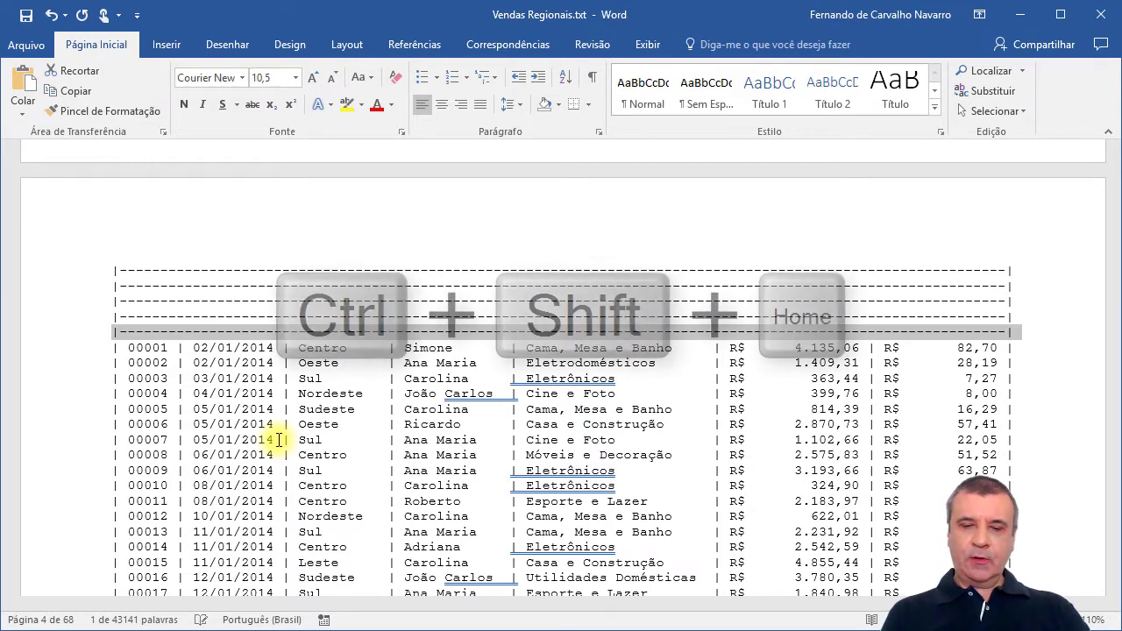
pyautogui.hotkey('ctrl', 'shift', 'Home')
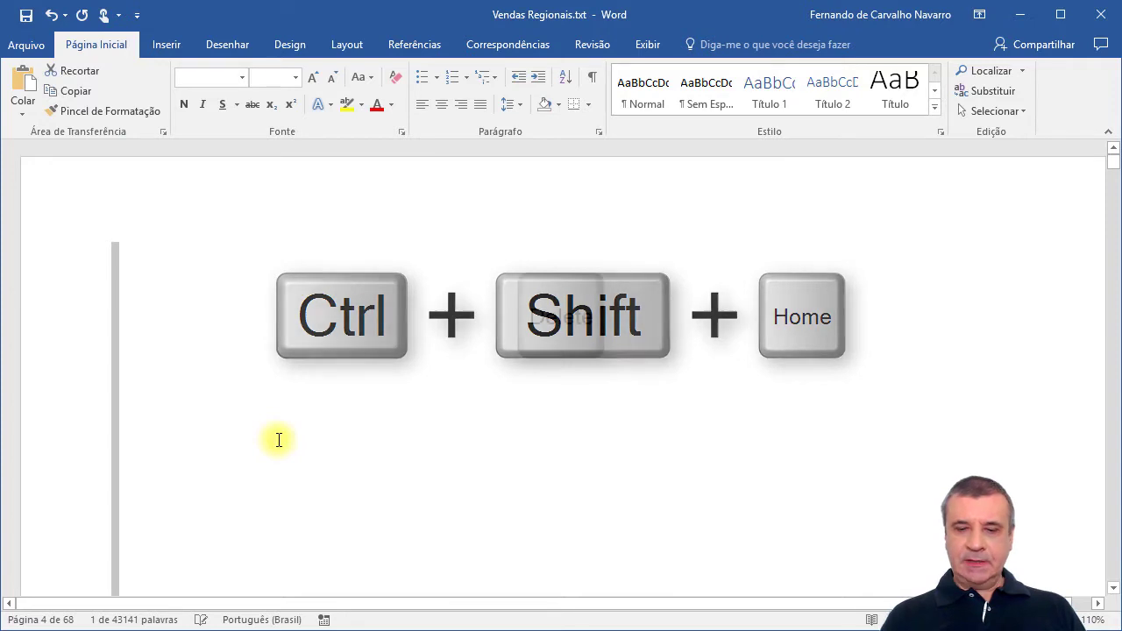
pyautogui.press('Delete')
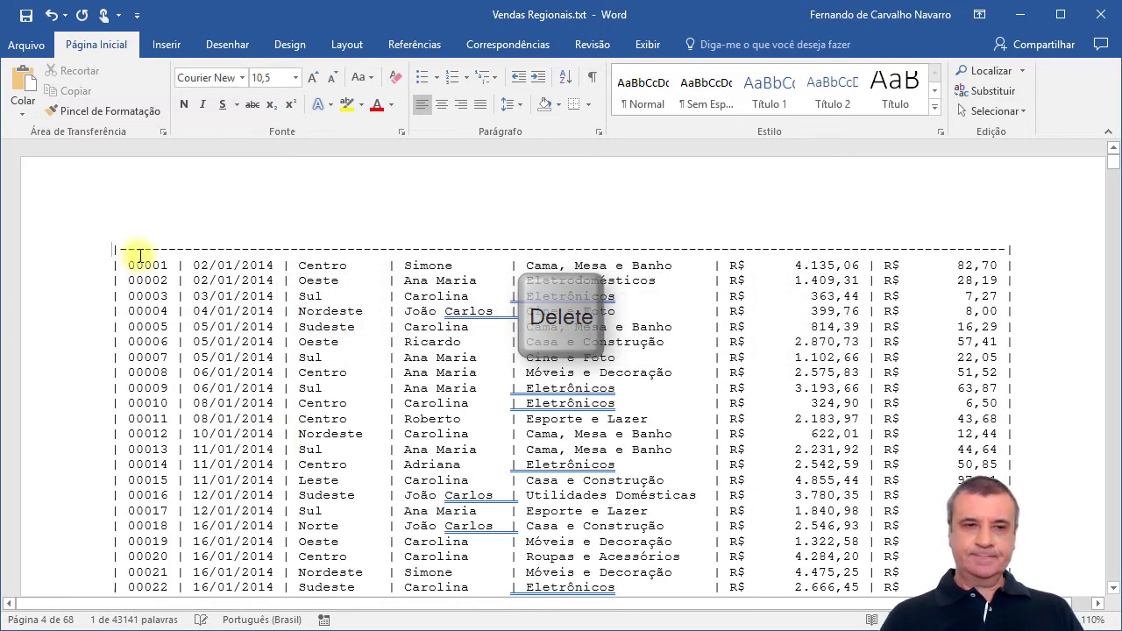
pyautogui.click(87, 266)
pyautogui.click(63, 255)
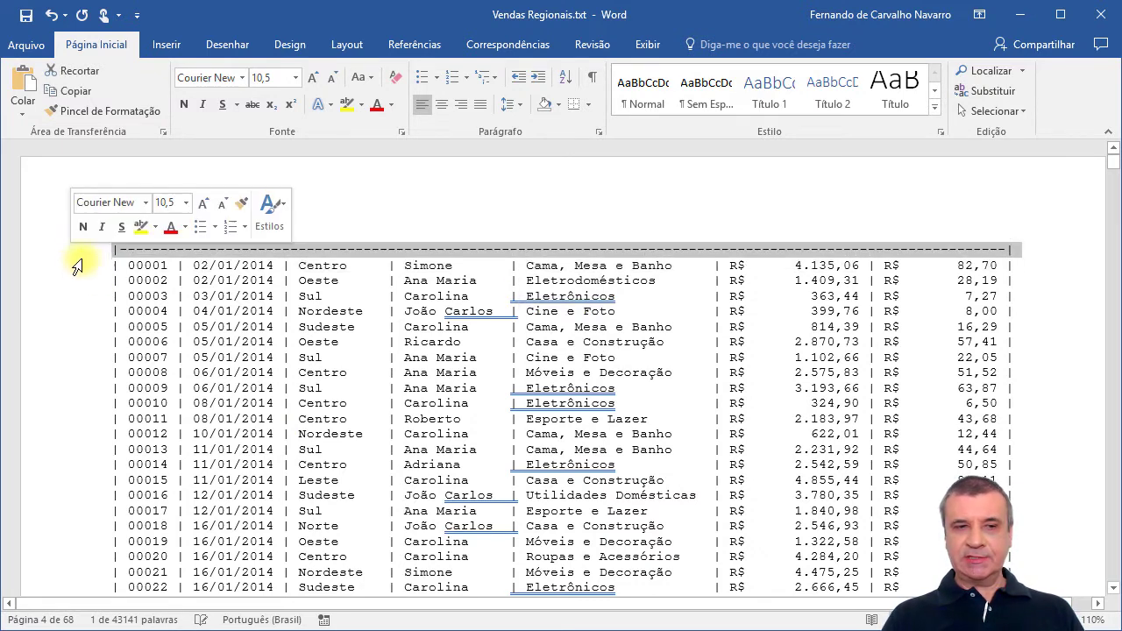
pyautogui.press('Delete')
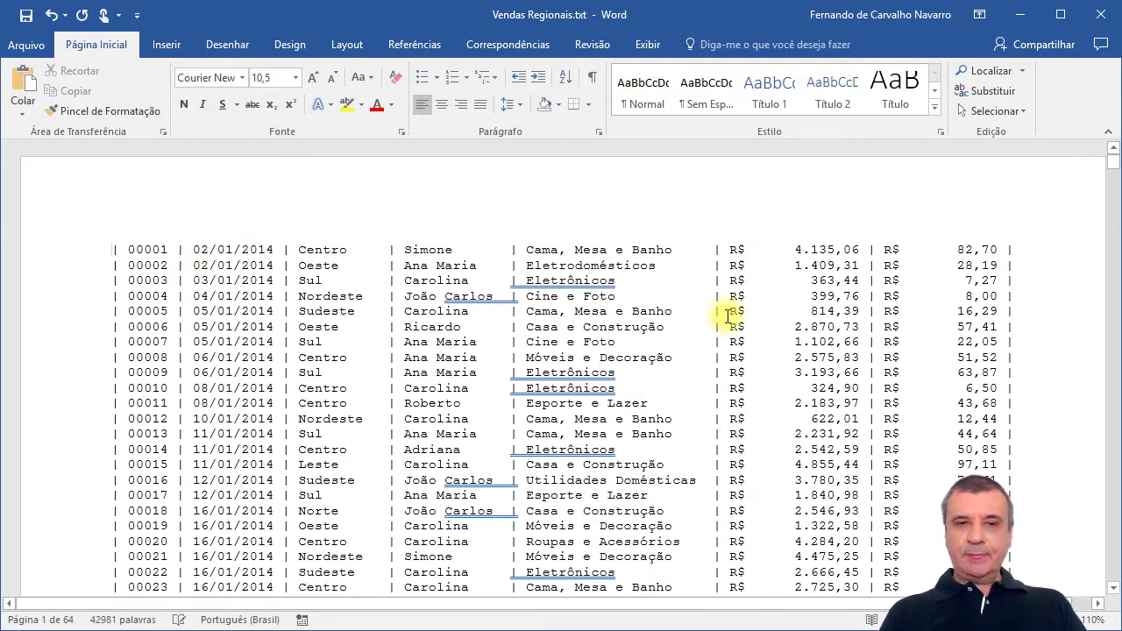
# Delete everything after record 02148, from the first repeated NÚM./DATA header line to the document's end, and check the last pages
pyautogui.scroll(-1, 737, 330)
pyautogui.scroll(-10, 736, 330)
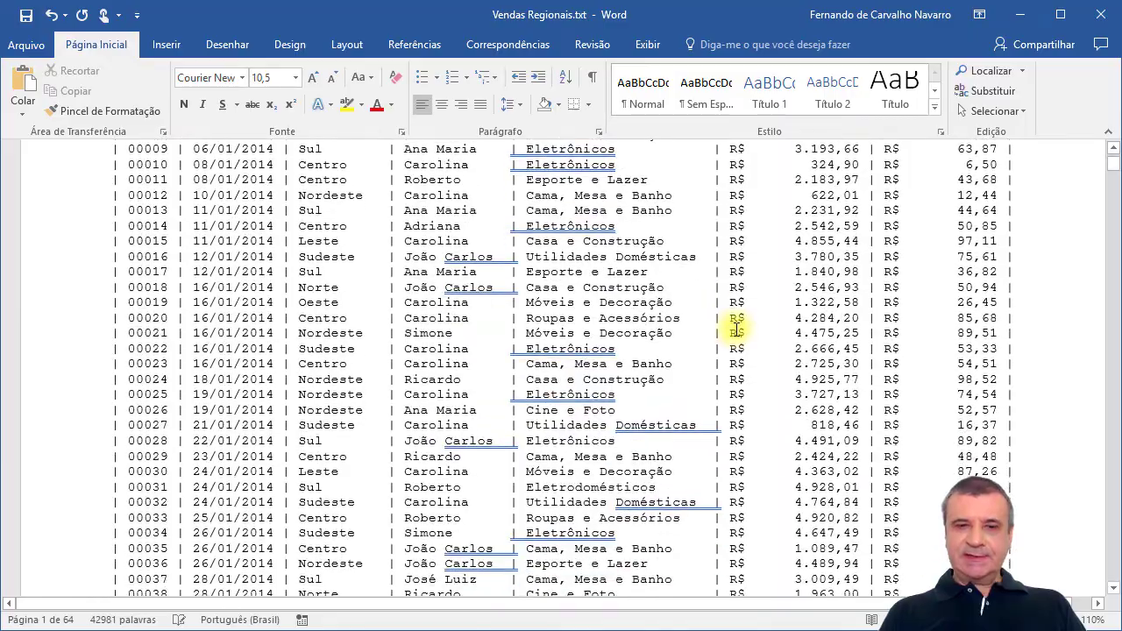
pyautogui.scroll(-12, 737, 330)
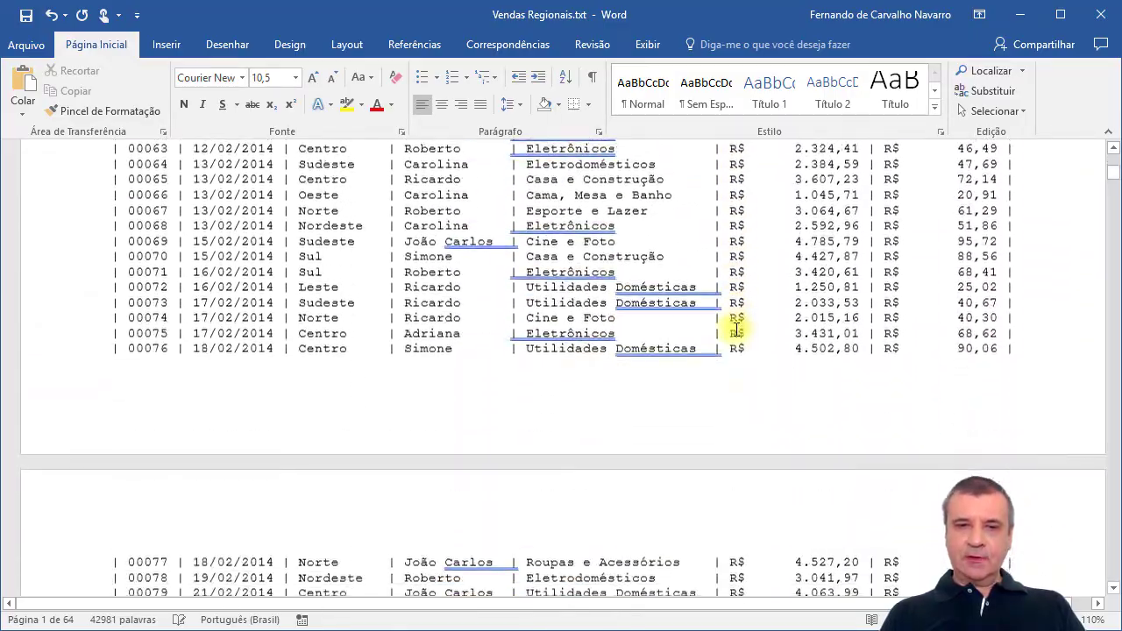
pyautogui.scroll(-20, 737, 330)
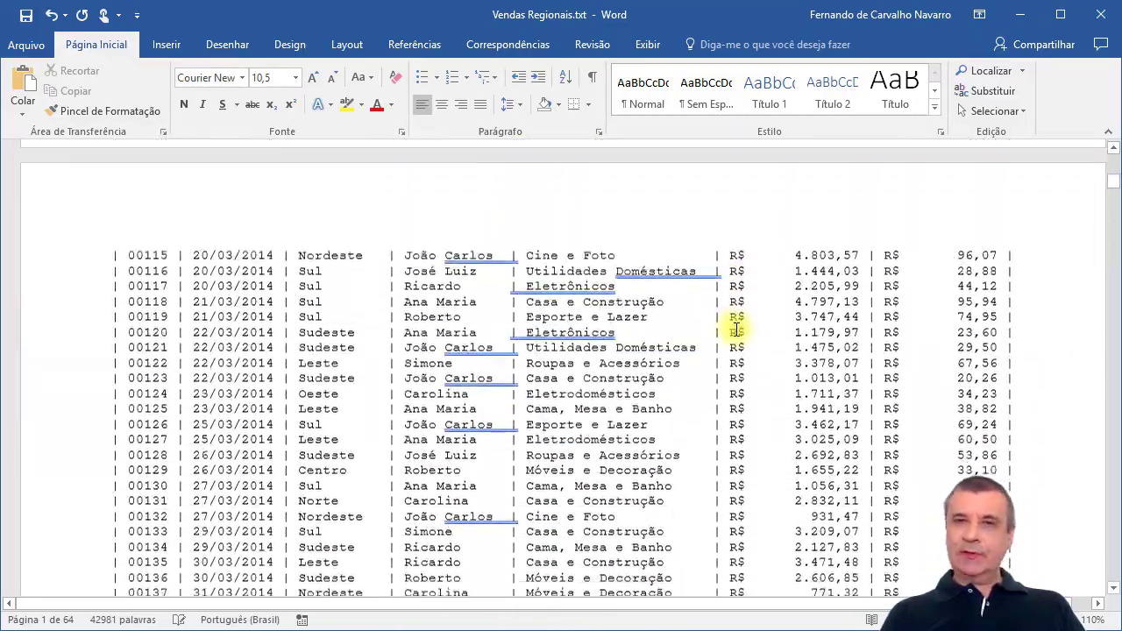
pyautogui.scroll(-6, 736, 330)
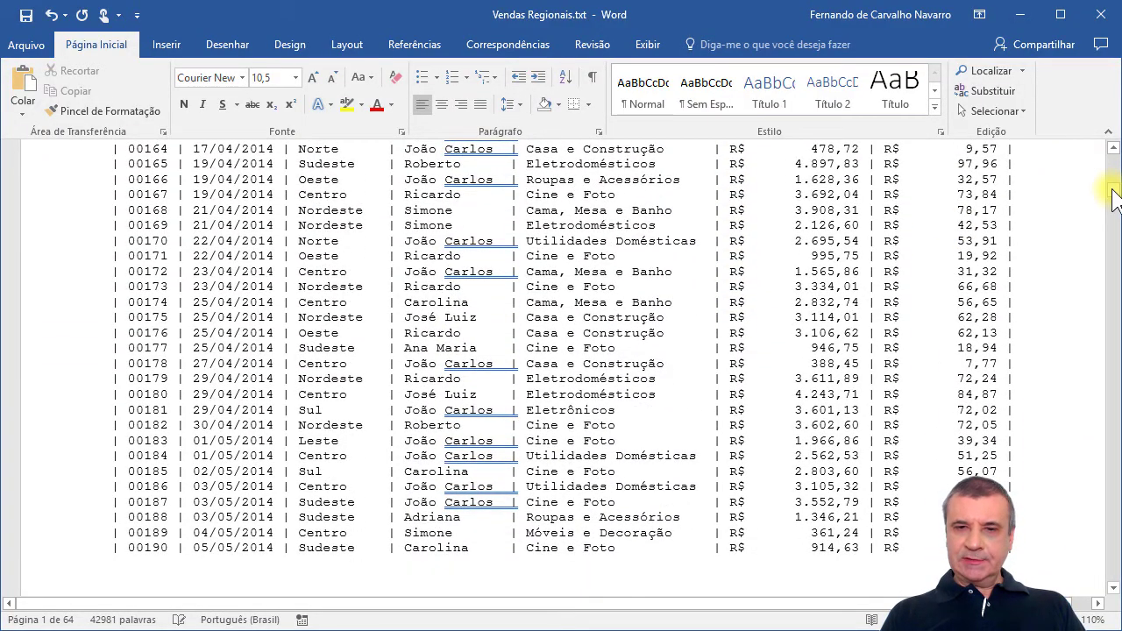
pyautogui.moveTo(1113, 197); pyautogui.dragTo(1112, 529)
pyautogui.scroll(-3, 842, 346)
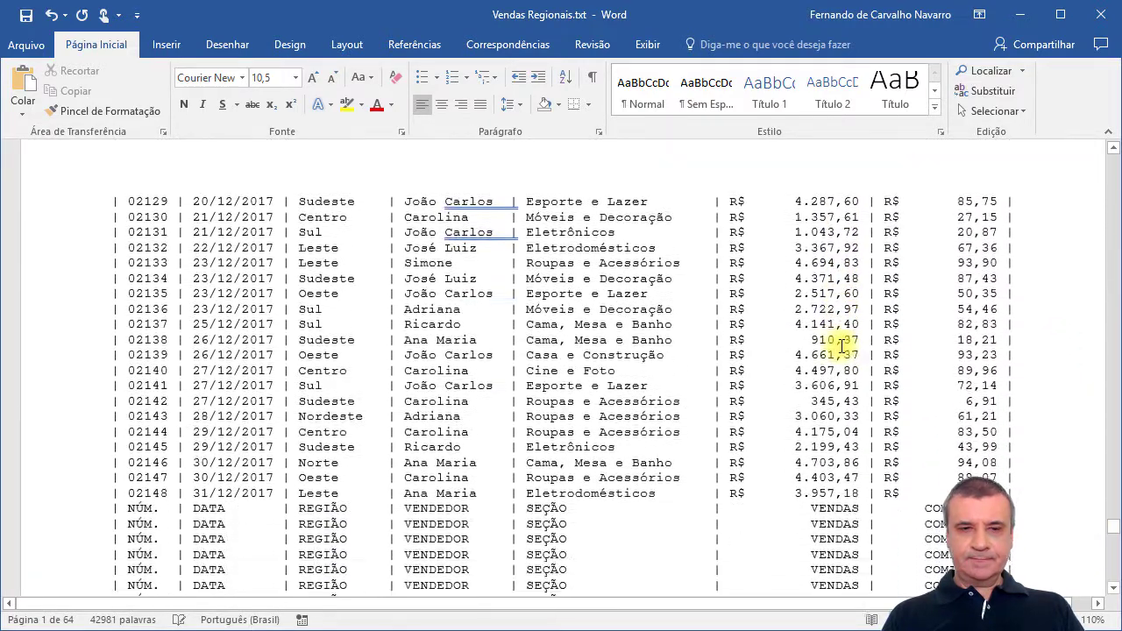
pyautogui.scroll(-2, 841, 347)
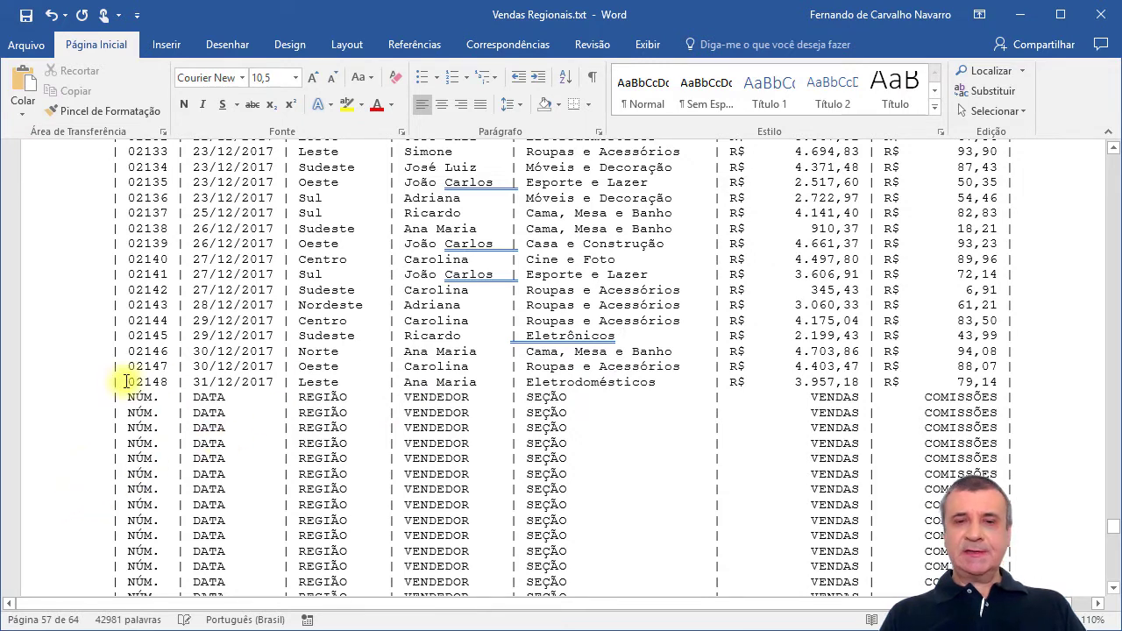
pyautogui.click(78, 401)
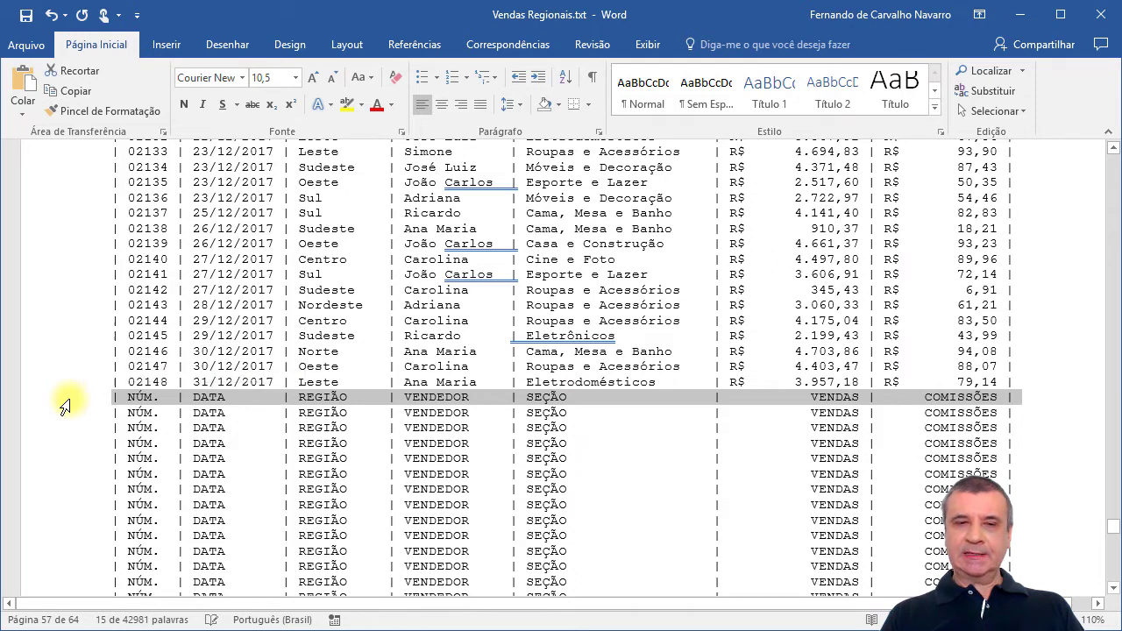
pyautogui.hotkey('ctrl', 'shift', 'End')
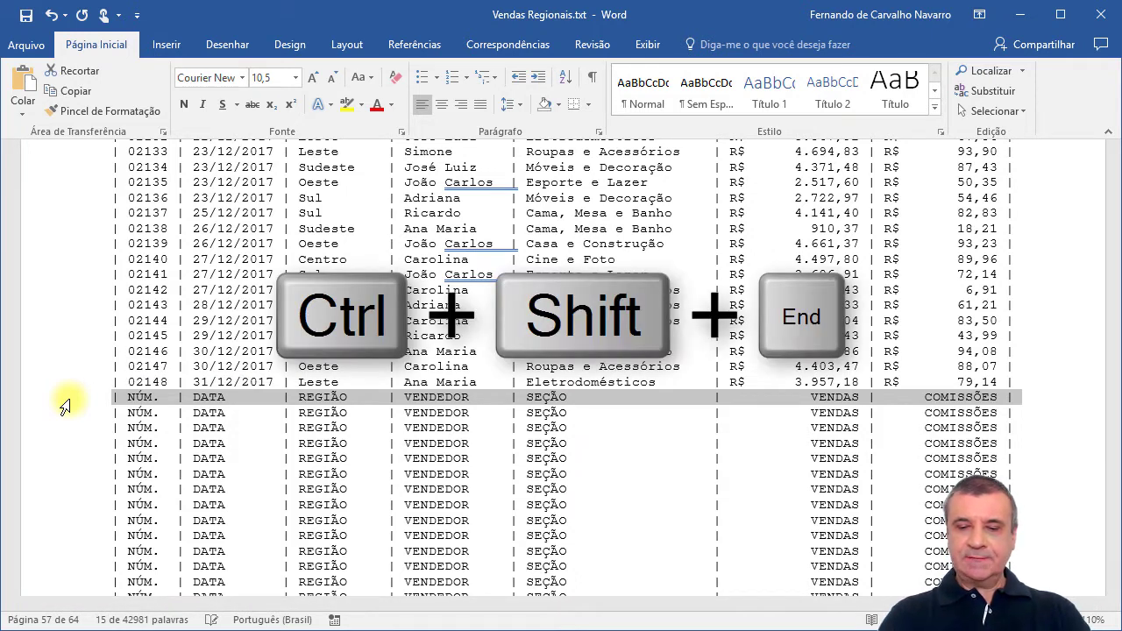
pyautogui.press('Delete')
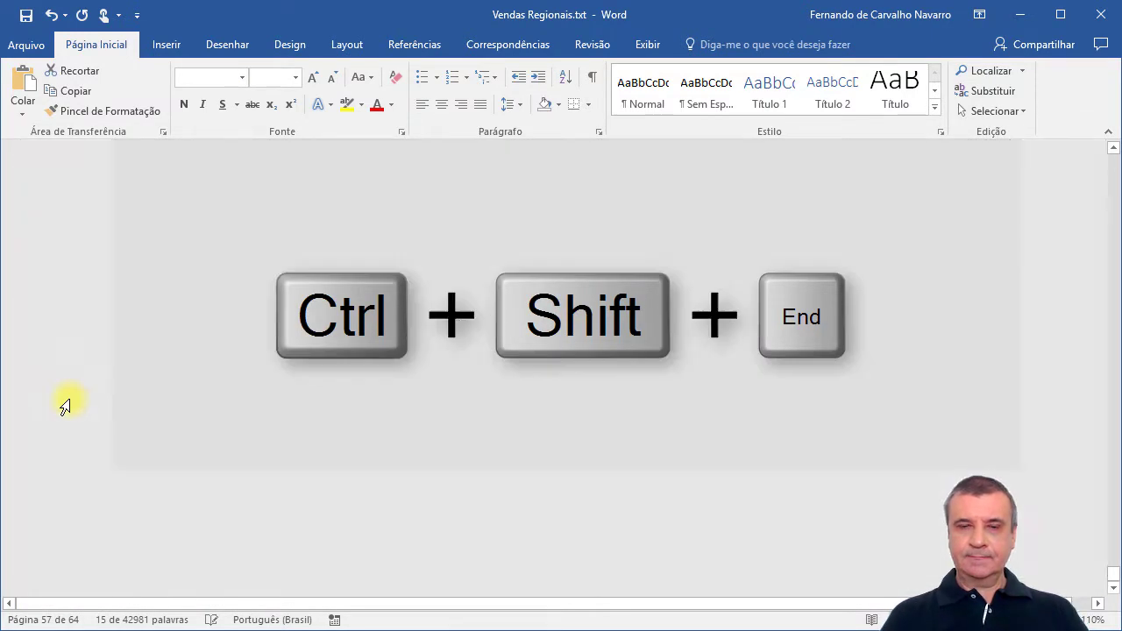
pyautogui.scroll(4, 498, 282)
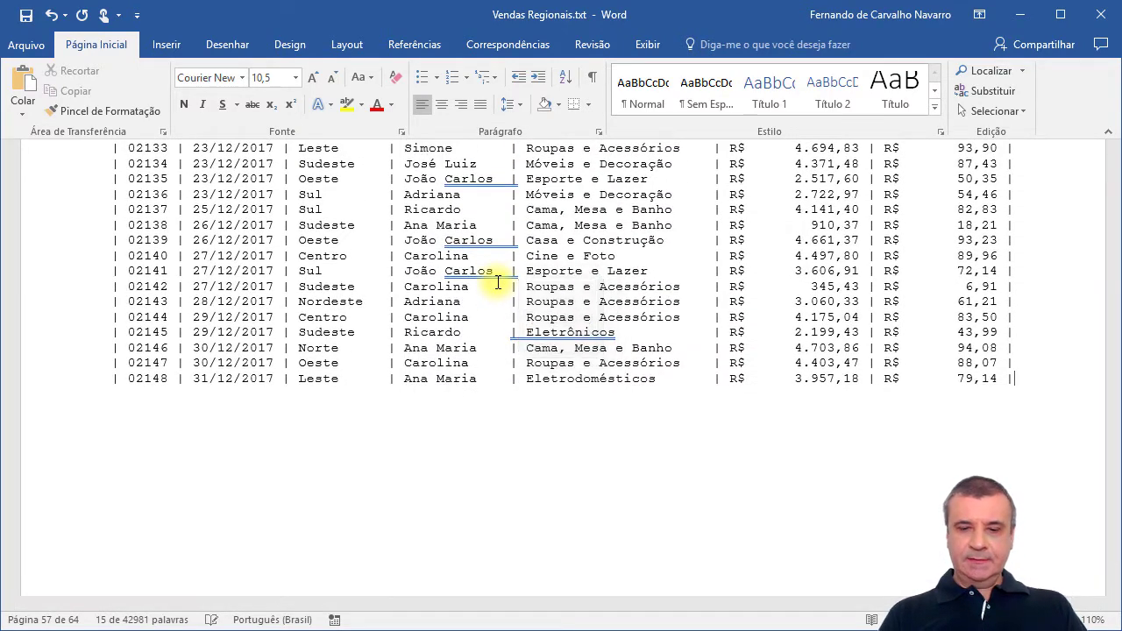
pyautogui.scroll(3, 706, 392)
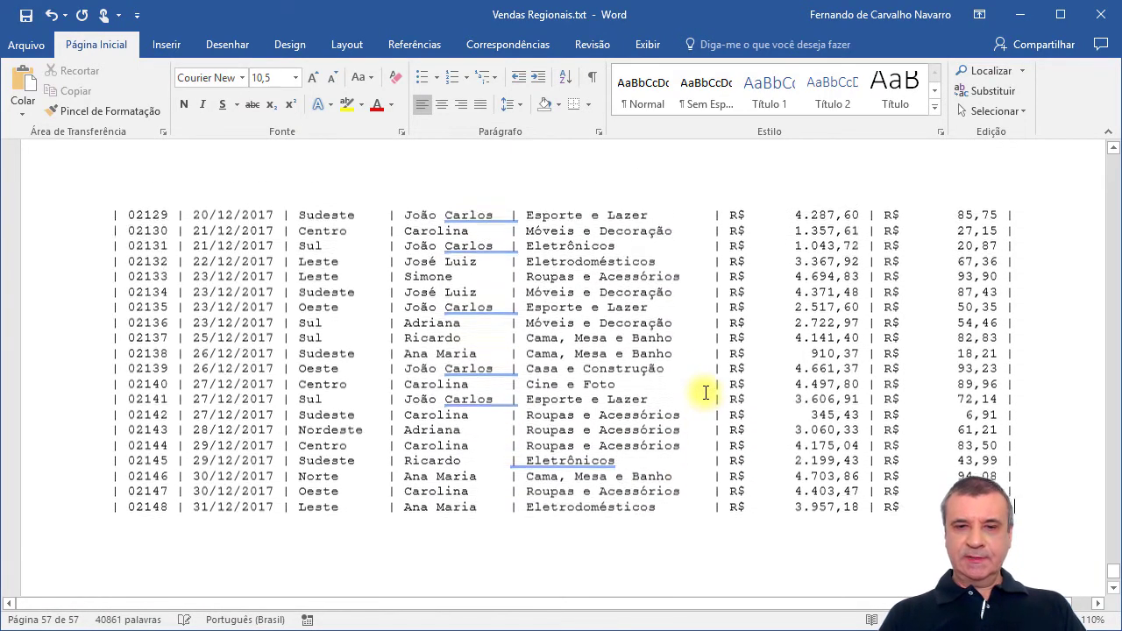
pyautogui.scroll(4, 706, 392)
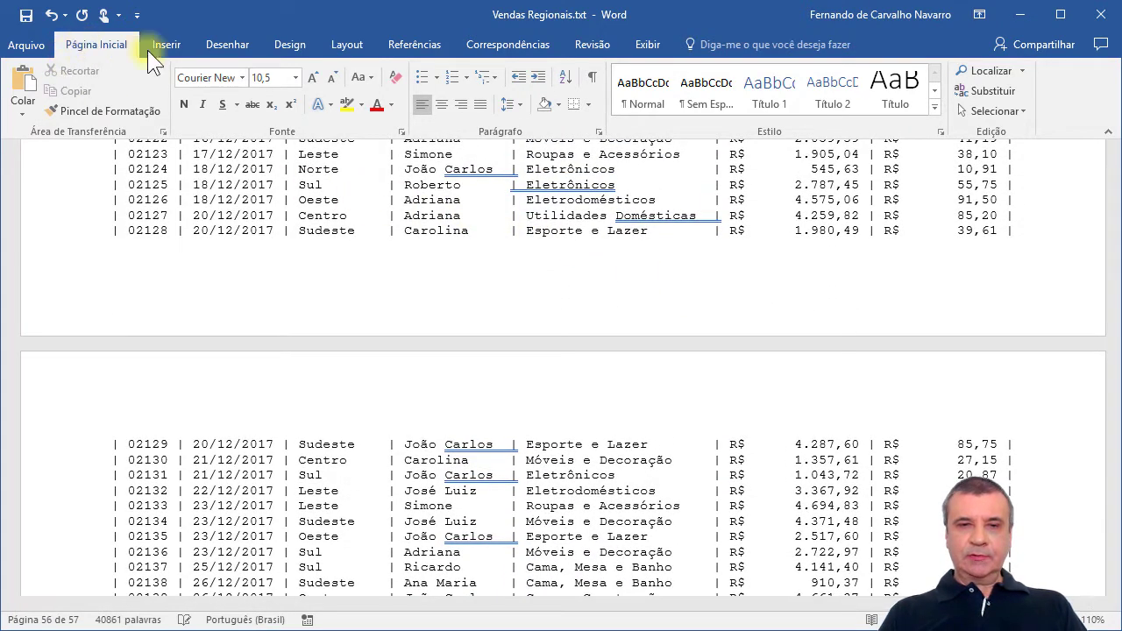
# Close the Vendas Regionais.txt document, saving its changes and keeping the plain text format (Texto sem Formatação)
pyautogui.click(1102, 21)
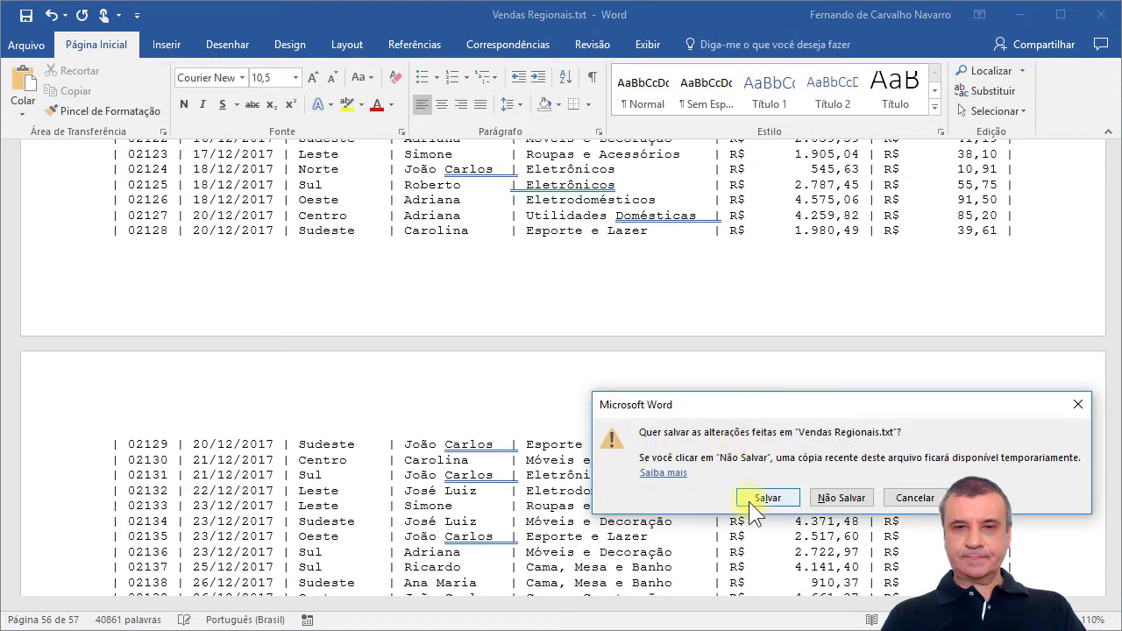
pyautogui.click(750, 499)
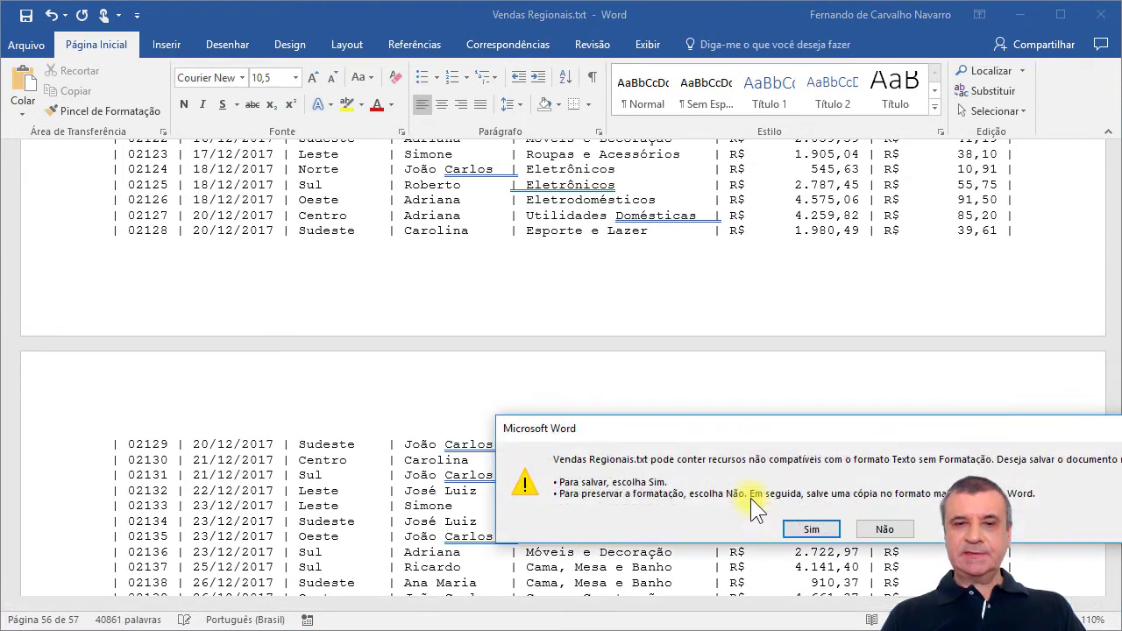
pyautogui.moveTo(760, 433); pyautogui.dragTo(496, 285)
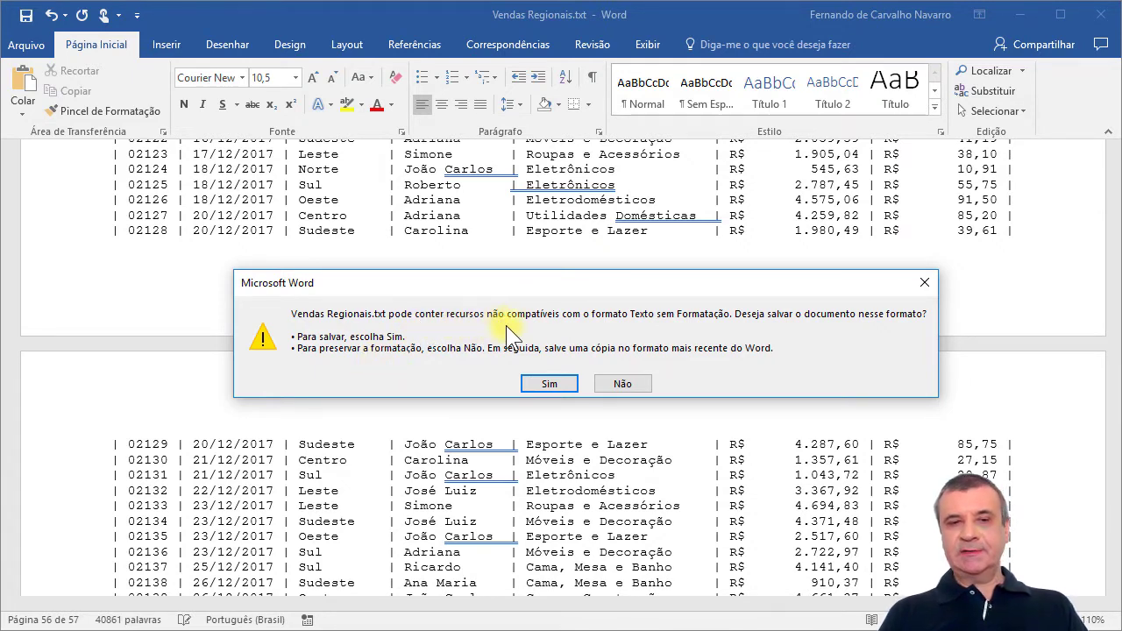
pyautogui.click(555, 386)
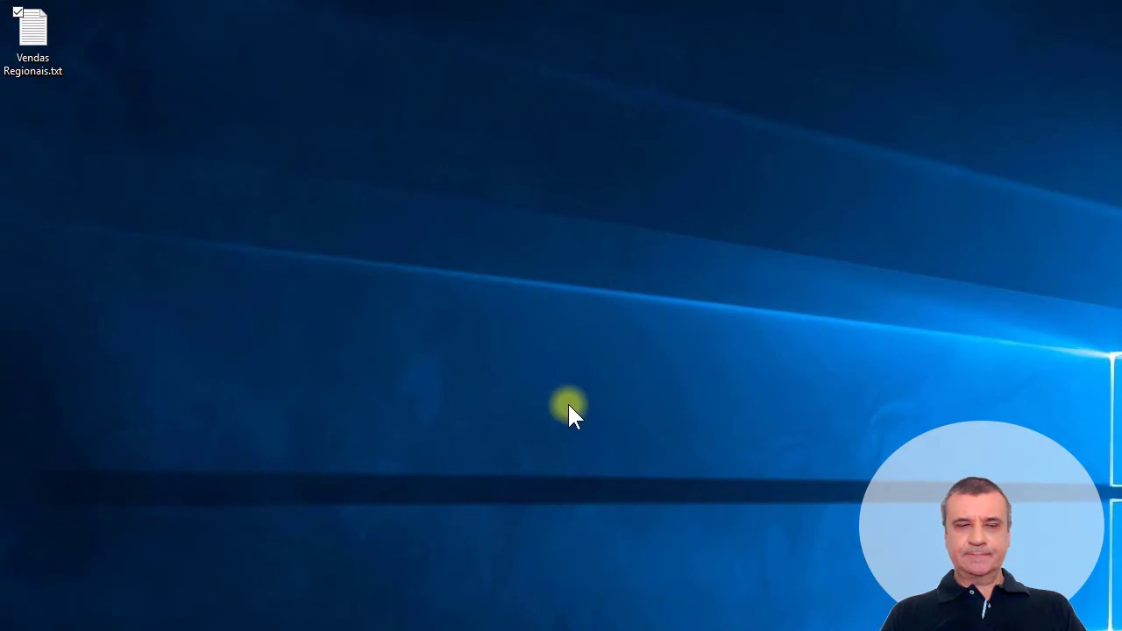
# Open Vendas Regionais.txt from the desktop in Notepad, review its rows for leftover separators or headers, and close it
pyautogui.doubleClick(35, 35)
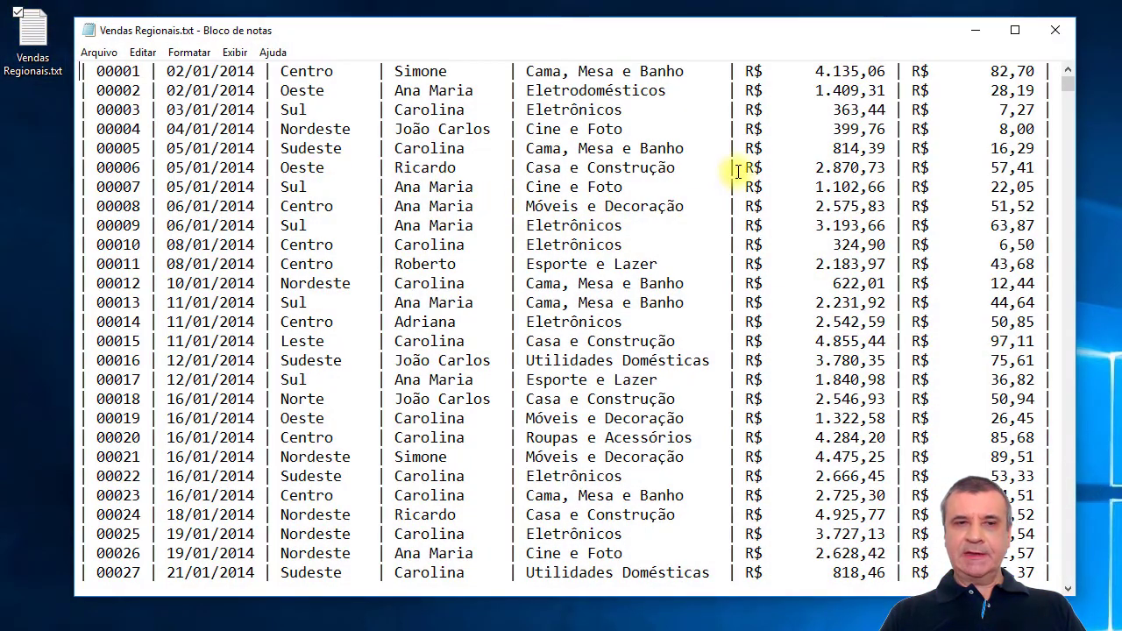
pyautogui.scroll(-5, 751, 245)
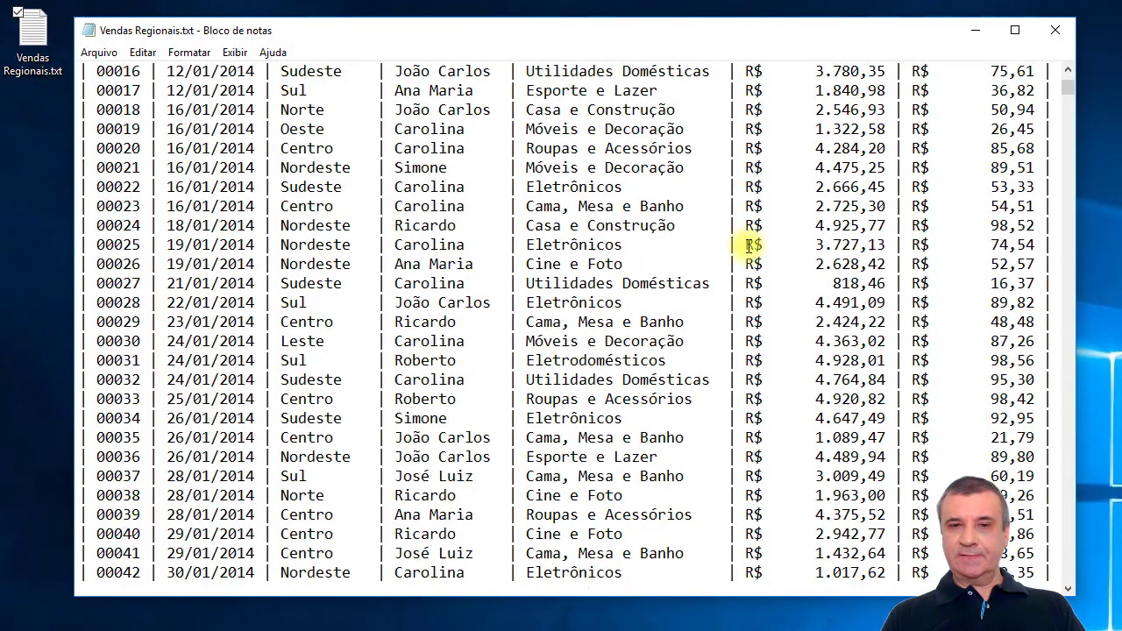
pyautogui.scroll(-20, 750, 246)
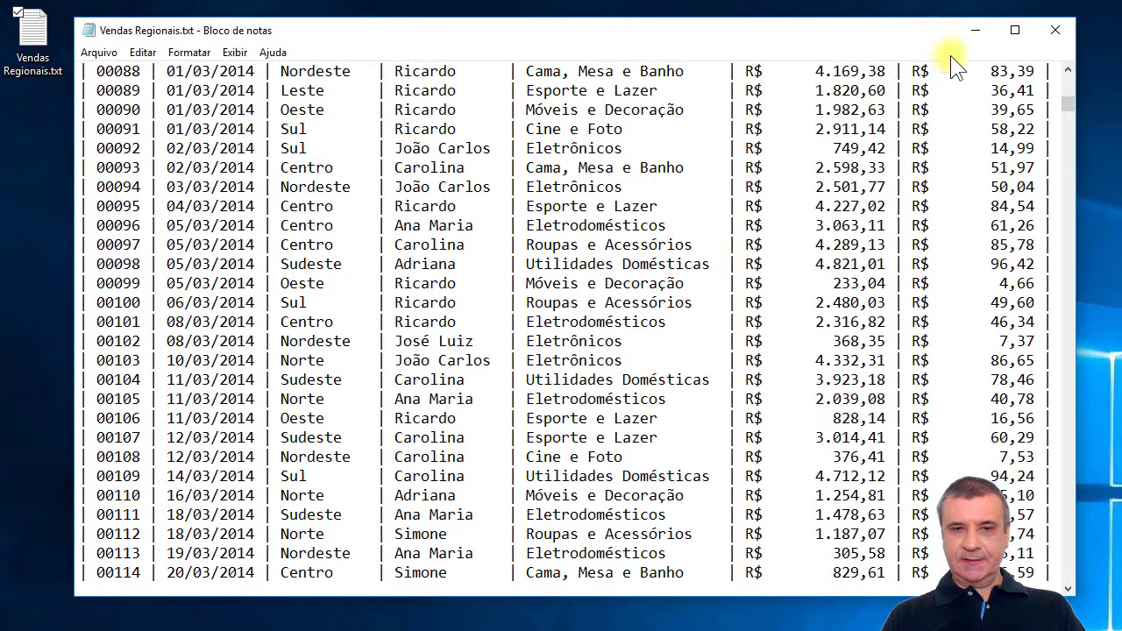
pyautogui.click(1056, 31)
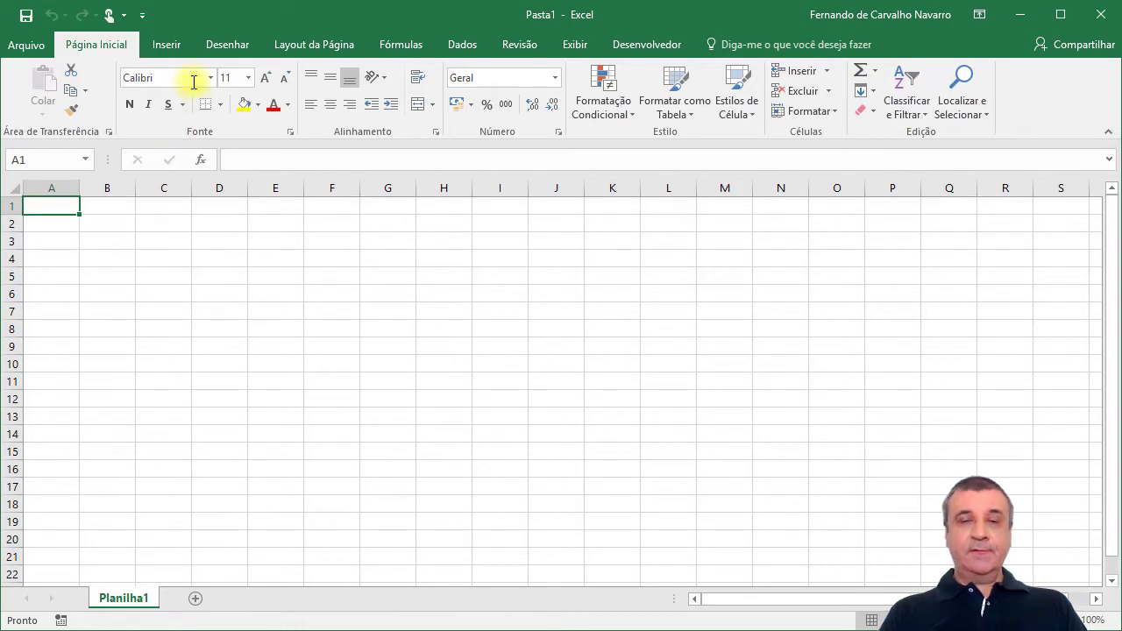
# In a blank Excel workbook, start importing external data from the text file Vendas Regionais.txt on the desktop
pyautogui.click(460, 49)
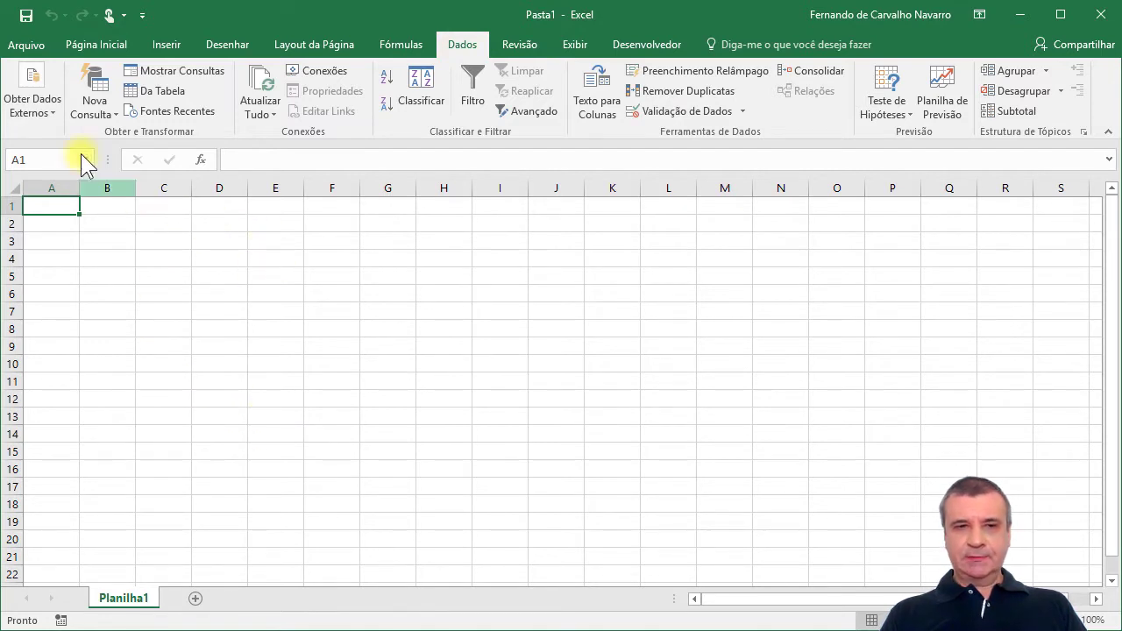
pyautogui.click(35, 97)
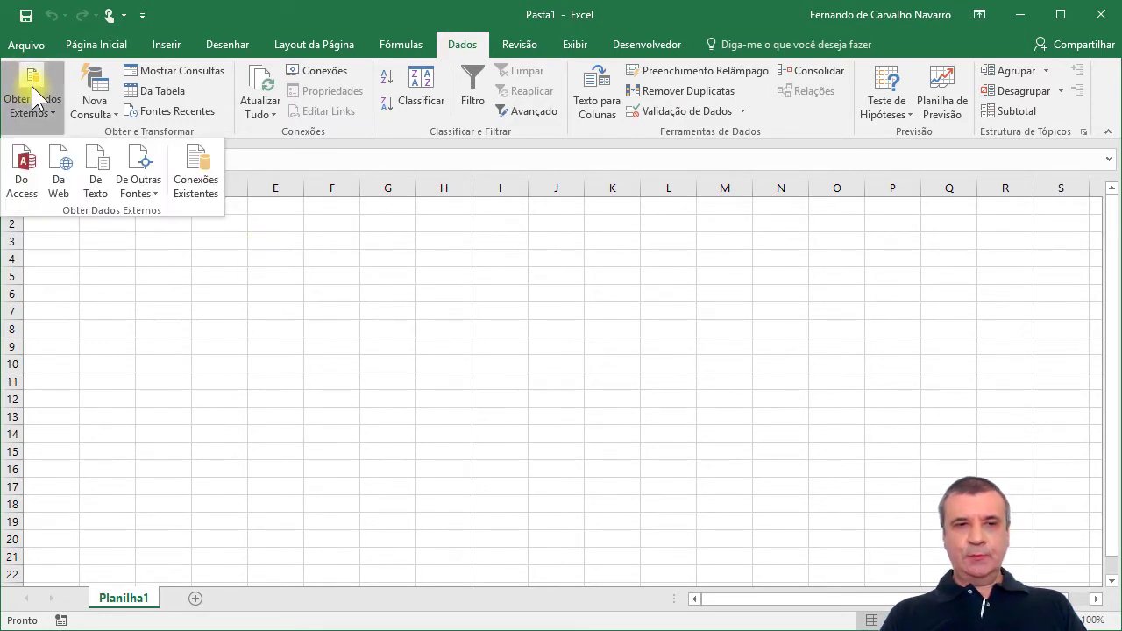
pyautogui.click(100, 170)
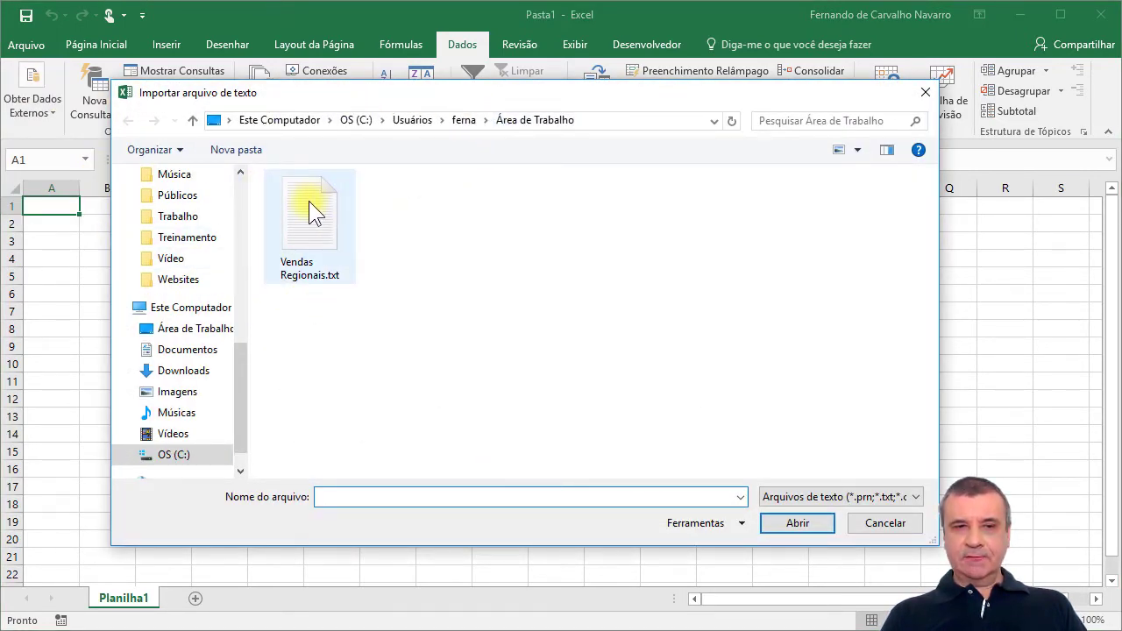
pyautogui.click(797, 523)
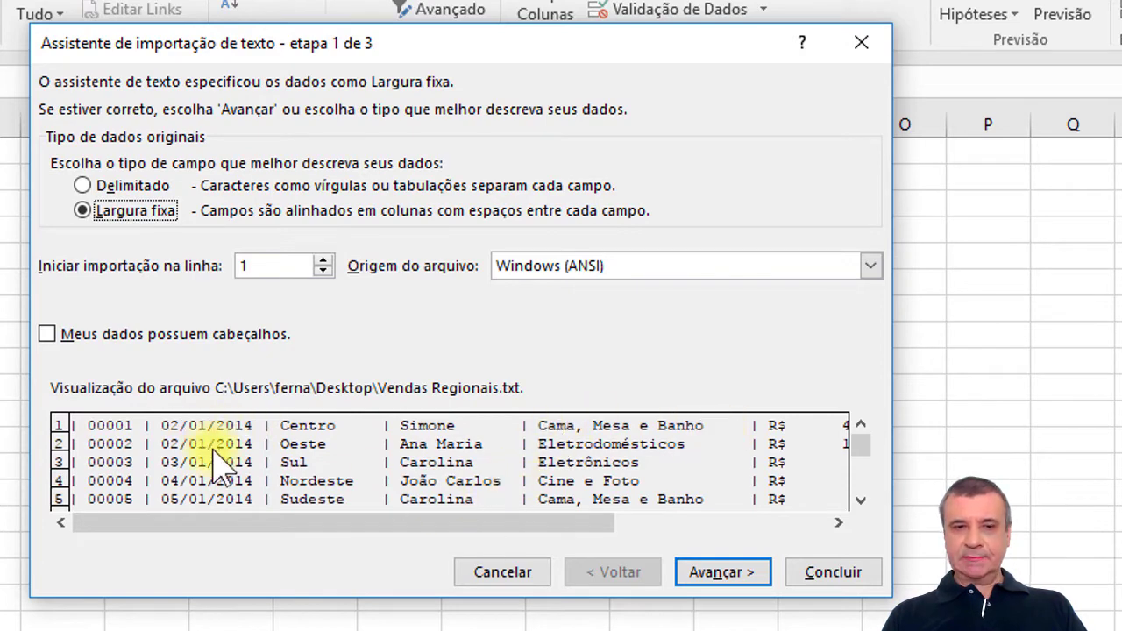
# Preview the fixed-width column breaks, then set the import type to Delimitado with the vertical bar | as the other (Outros) delimiter
pyautogui.click(712, 579)
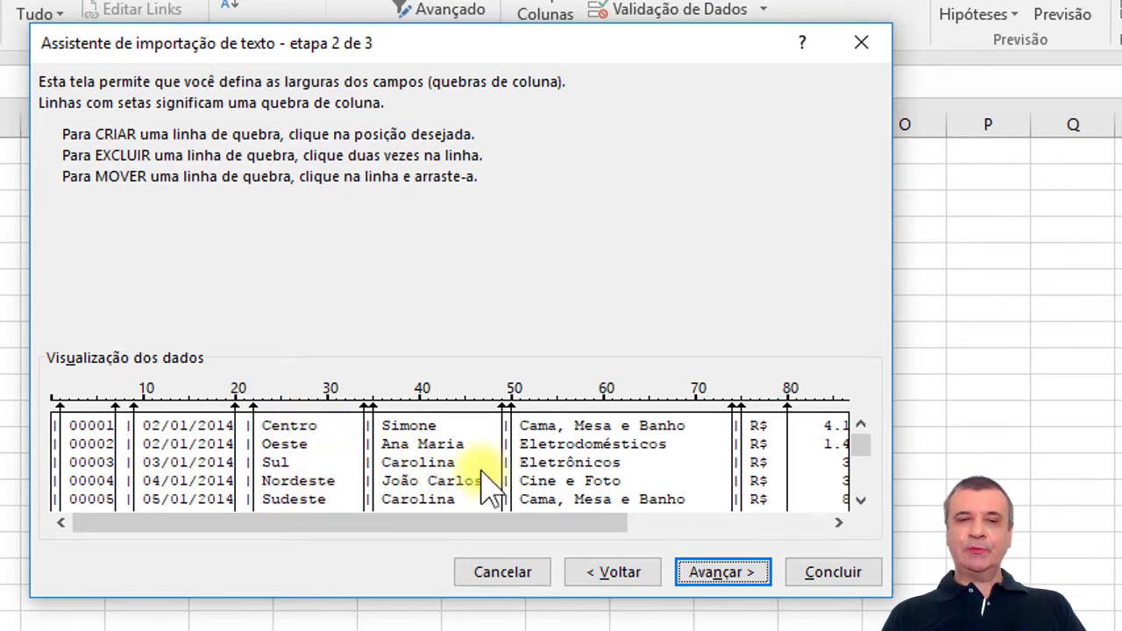
pyautogui.click(606, 582)
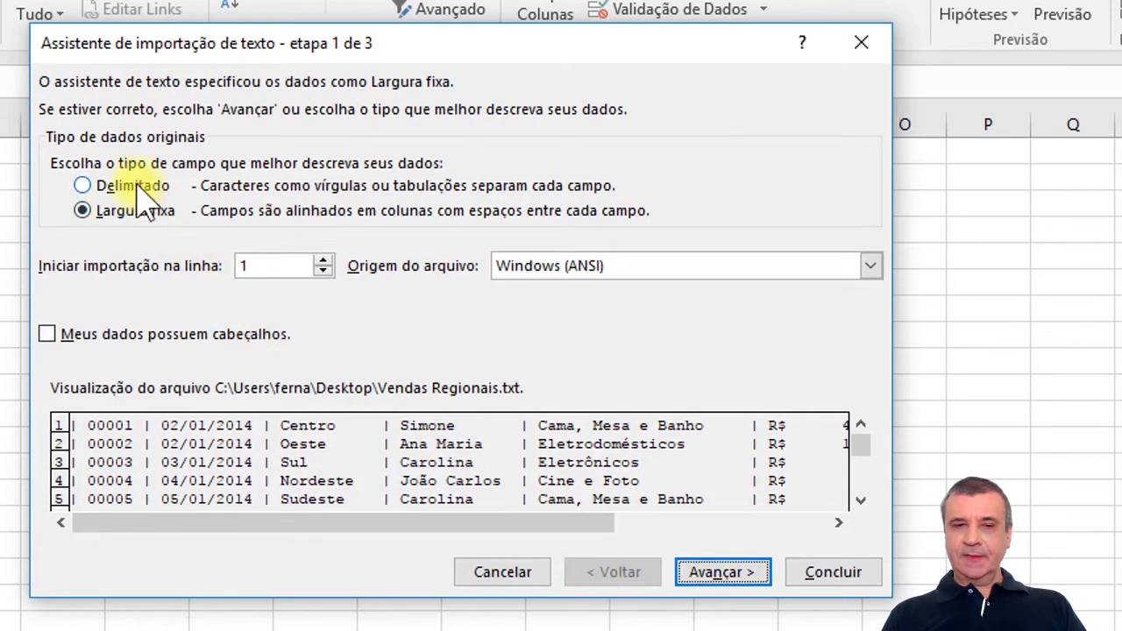
pyautogui.click(90, 188)
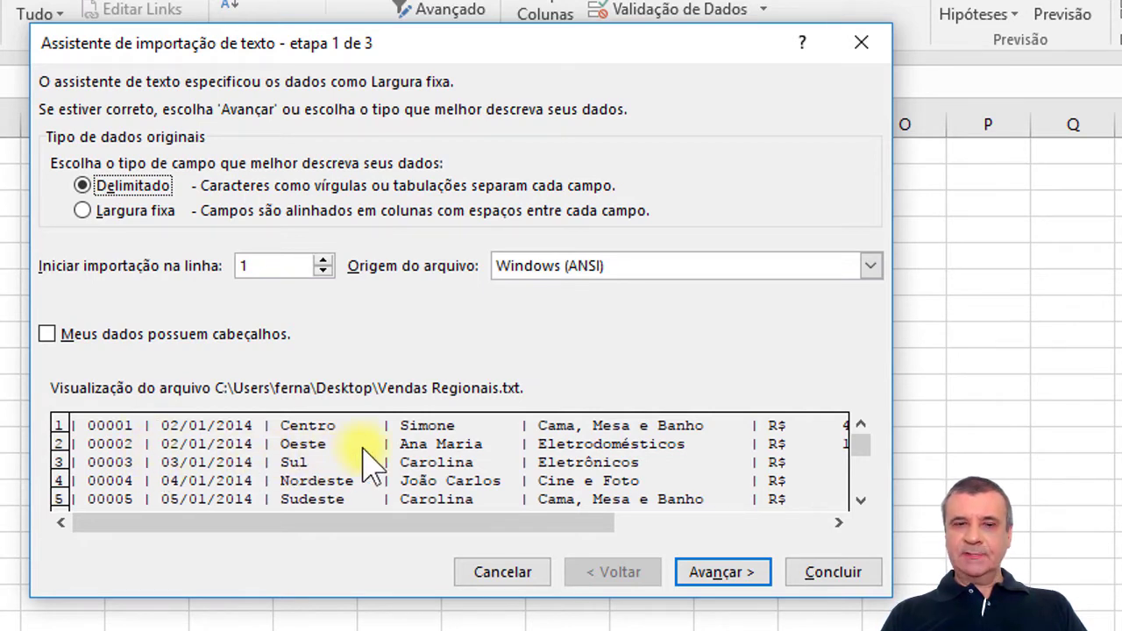
pyautogui.click(734, 582)
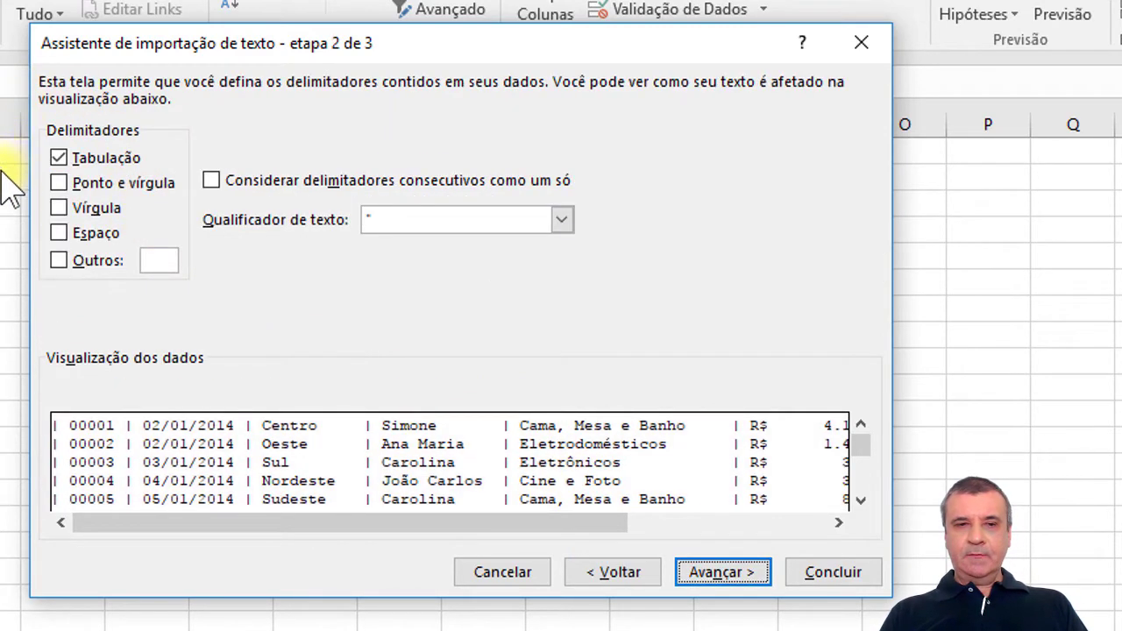
pyautogui.click(60, 263)
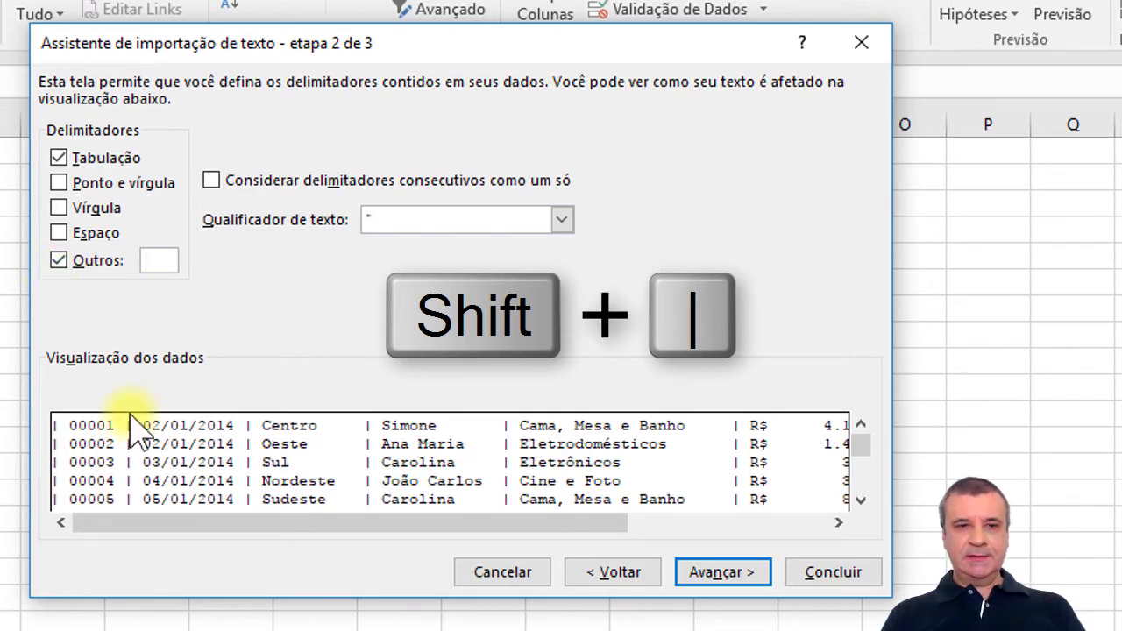
pyautogui.write('|')
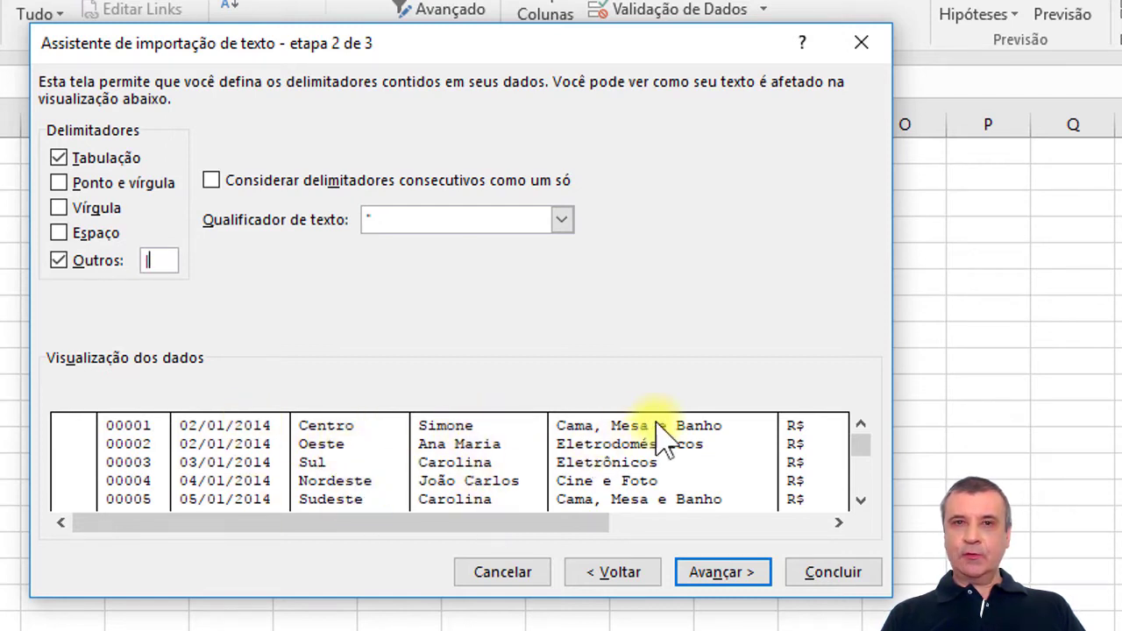
# Exclude the empty first and last columns from the text import with the option Não importar coluna (ignorar)
pyautogui.click(721, 574)
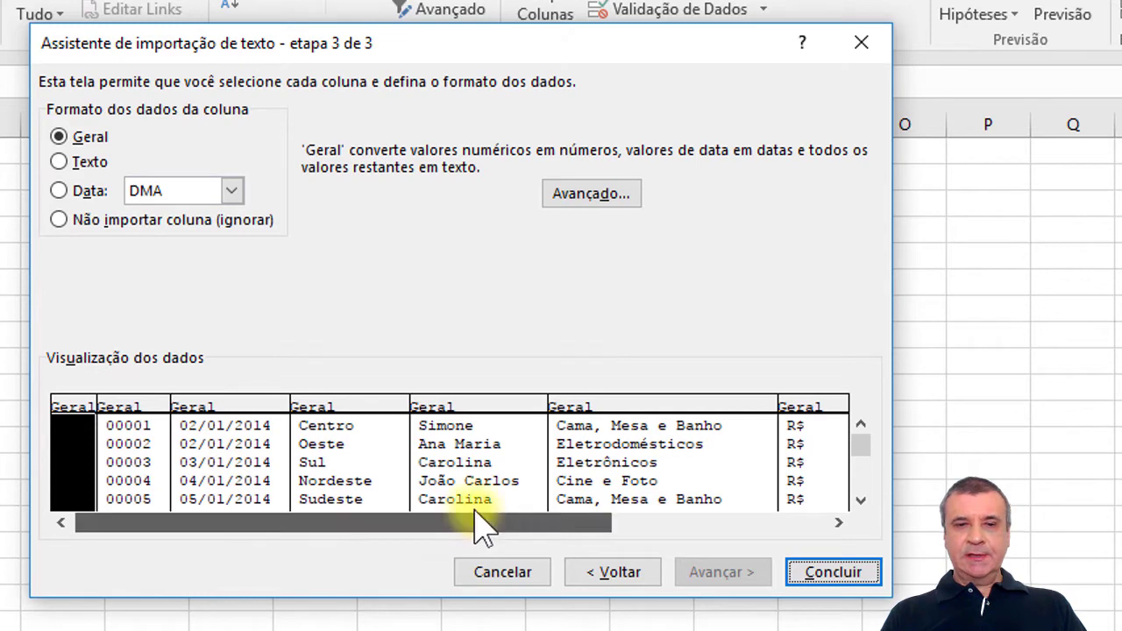
pyautogui.moveTo(481, 526); pyautogui.dragTo(638, 532)
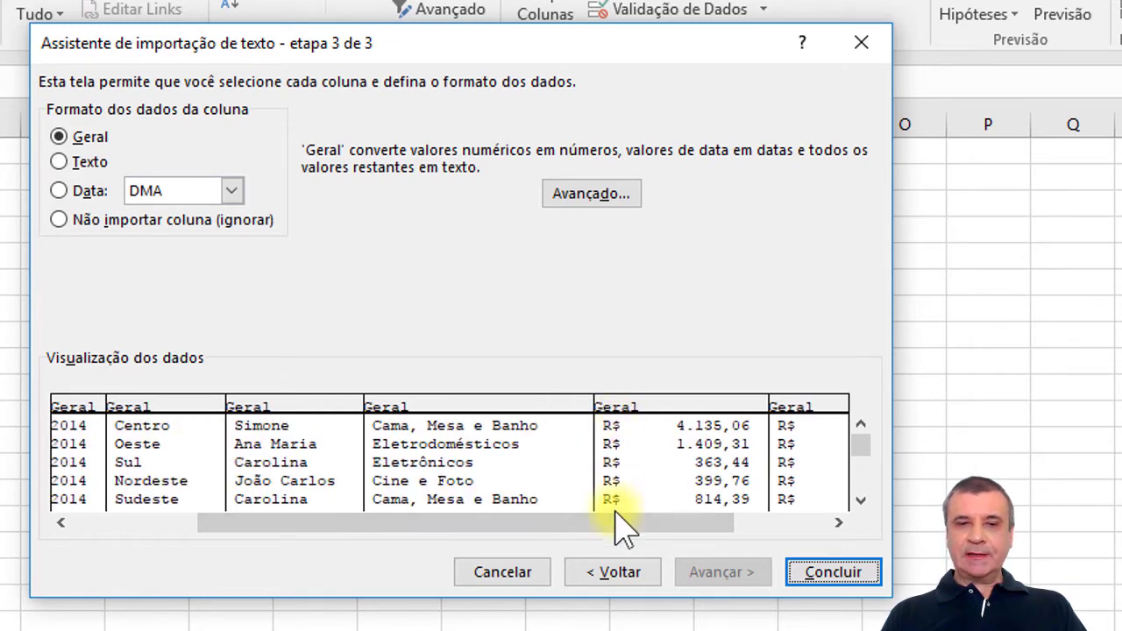
pyautogui.moveTo(614, 526); pyautogui.dragTo(193, 522)
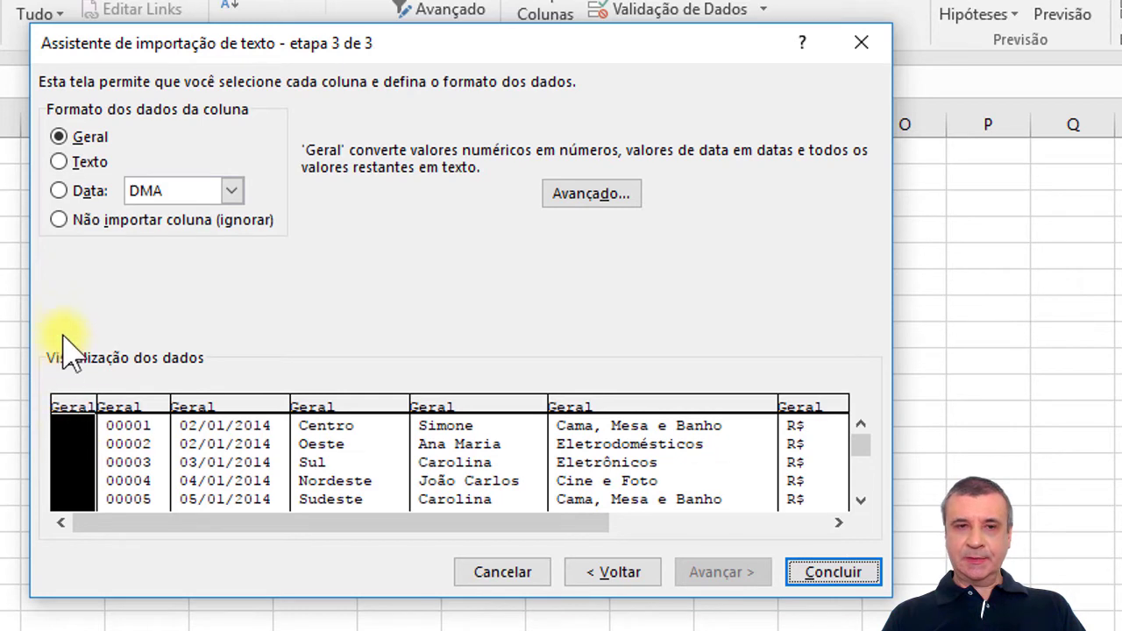
pyautogui.click(59, 221)
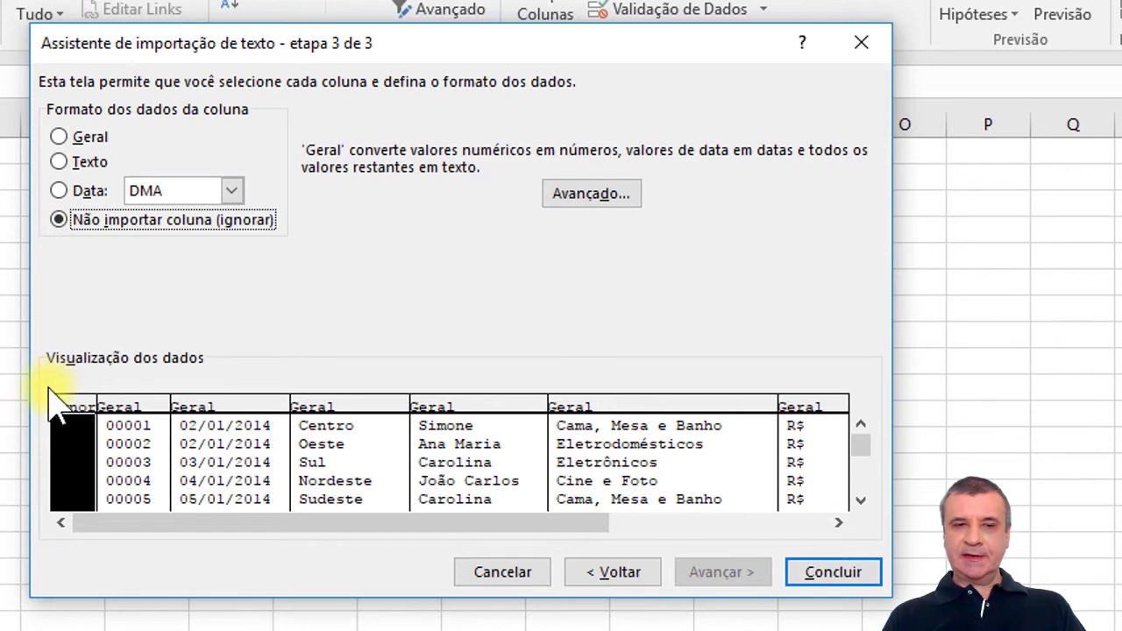
pyautogui.moveTo(112, 522); pyautogui.dragTo(760, 441)
pyautogui.click(813, 446)
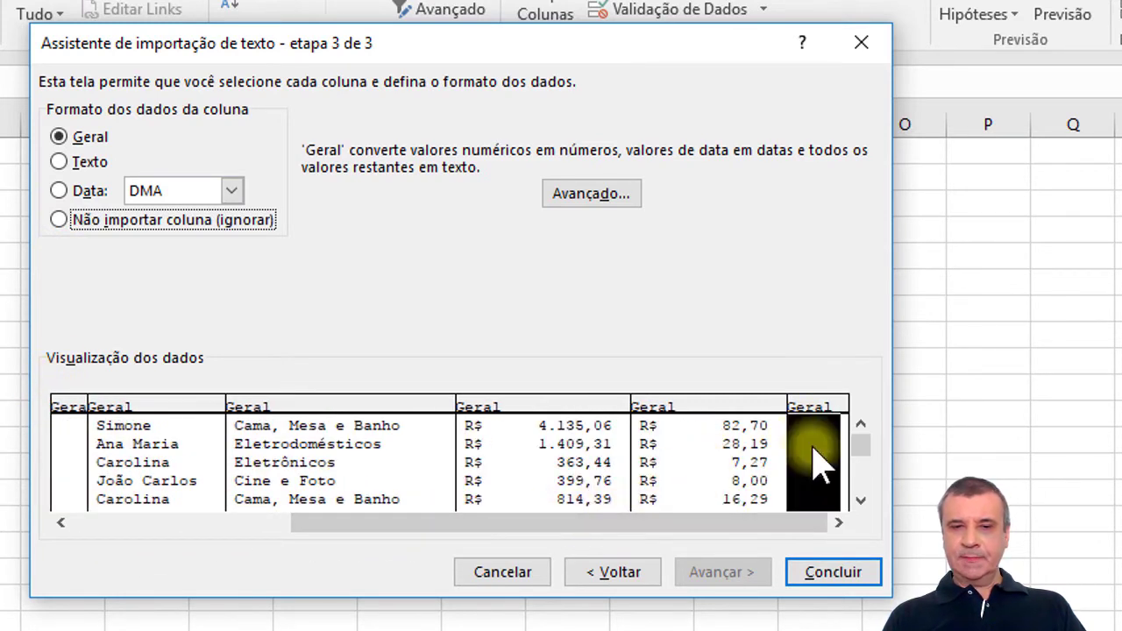
pyautogui.click(156, 235)
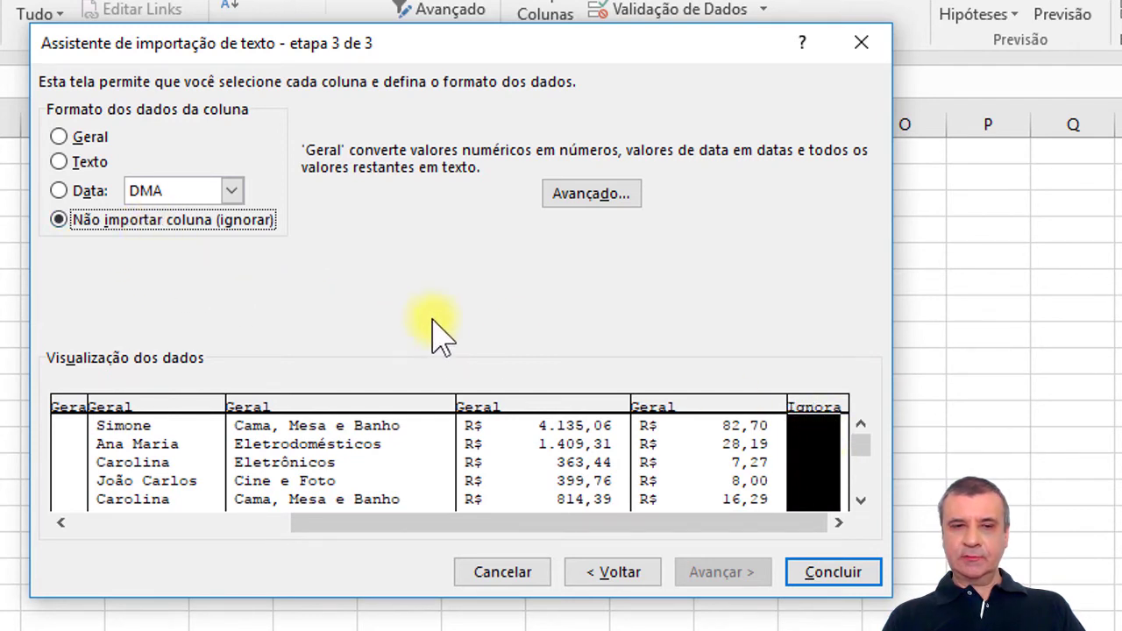
# Finish the text import wizard and place the imported data in the existing worksheet starting at cell A4
pyautogui.click(833, 573)
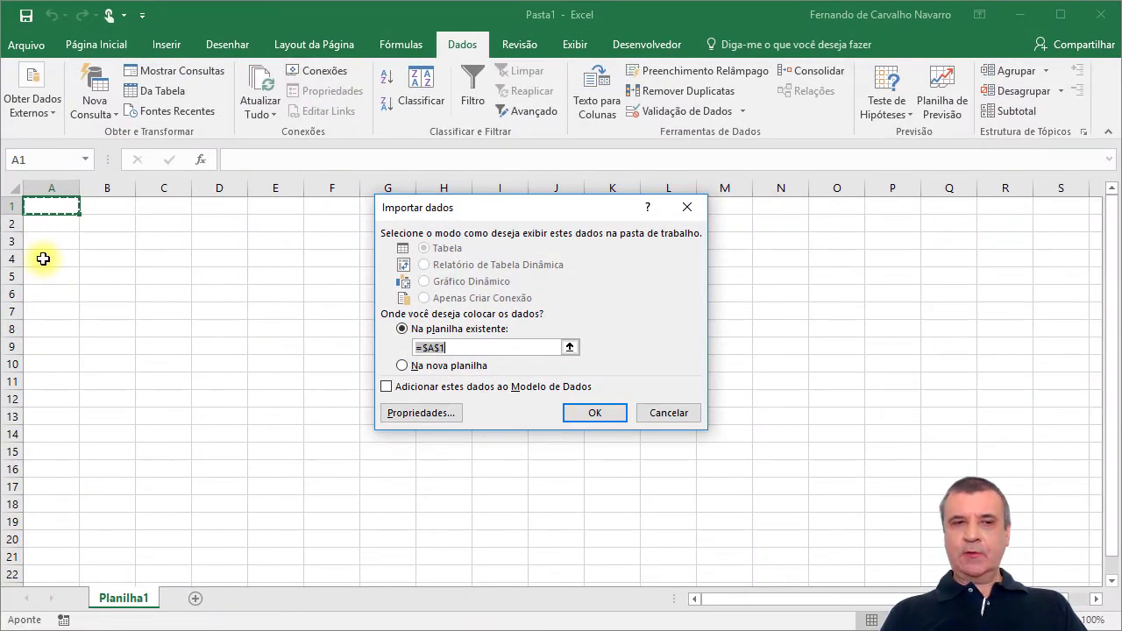
pyautogui.click(43, 258)
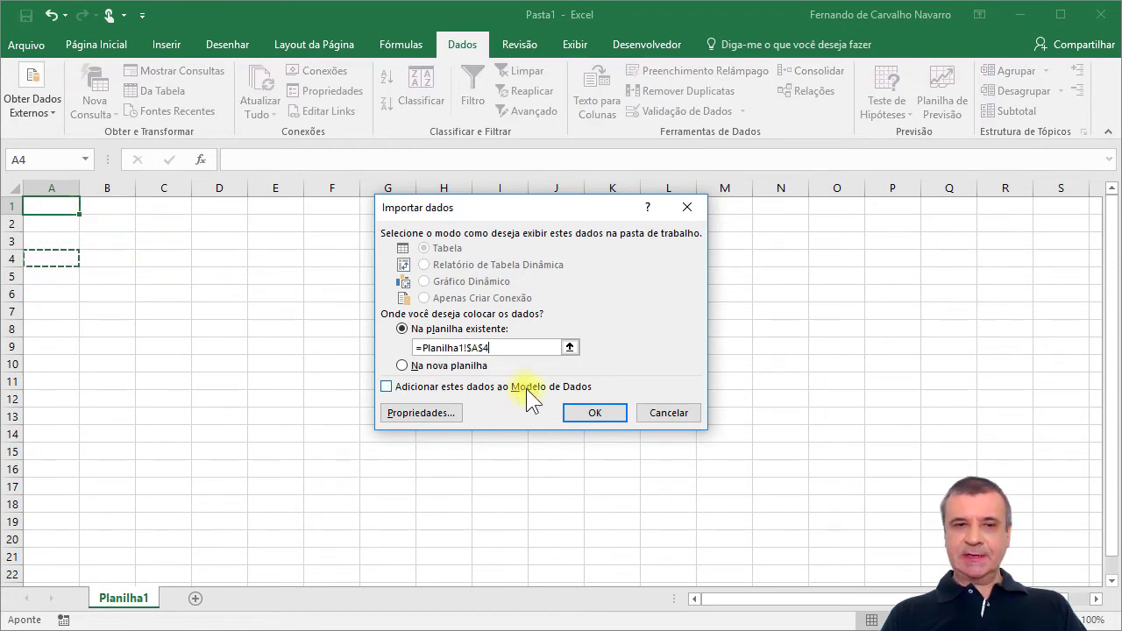
pyautogui.click(595, 413)
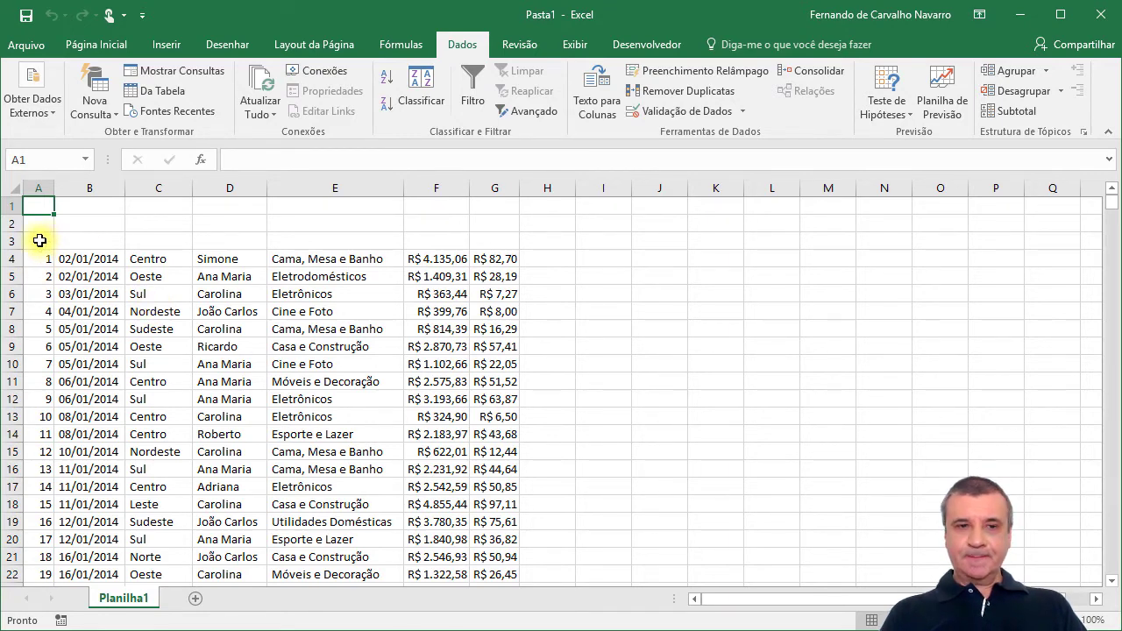
# Enter the column headers Nº, Data, Região and Vendedor in cells A3 to D3 above the imported data
pyautogui.click(40, 241)
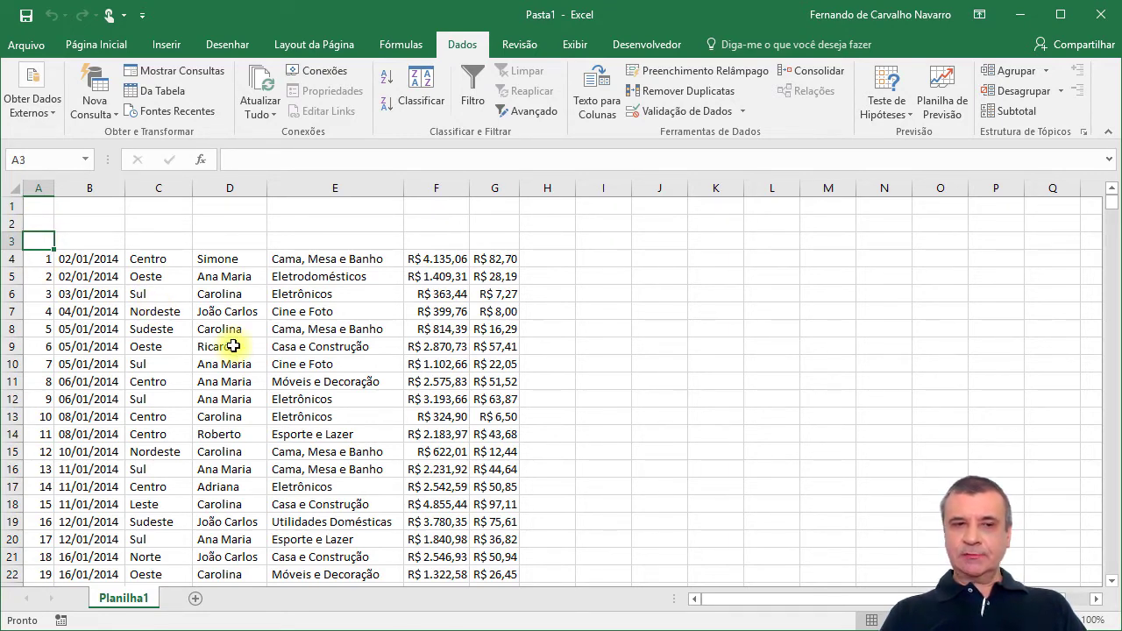
pyautogui.write('Nº')
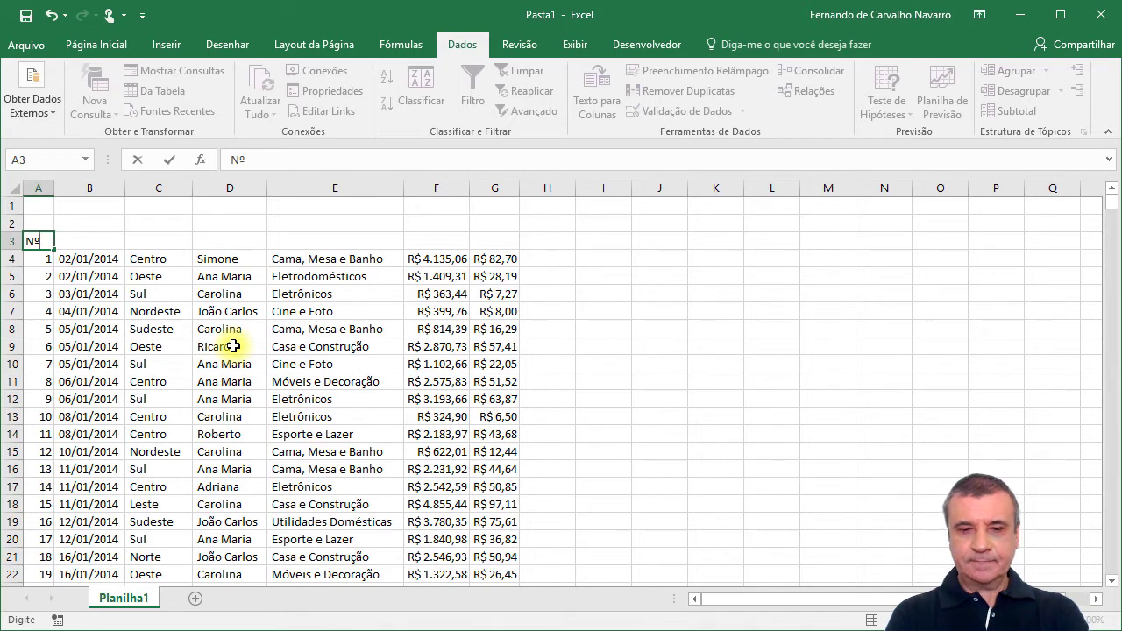
pyautogui.press('Tab')
pyautogui.write('Data')
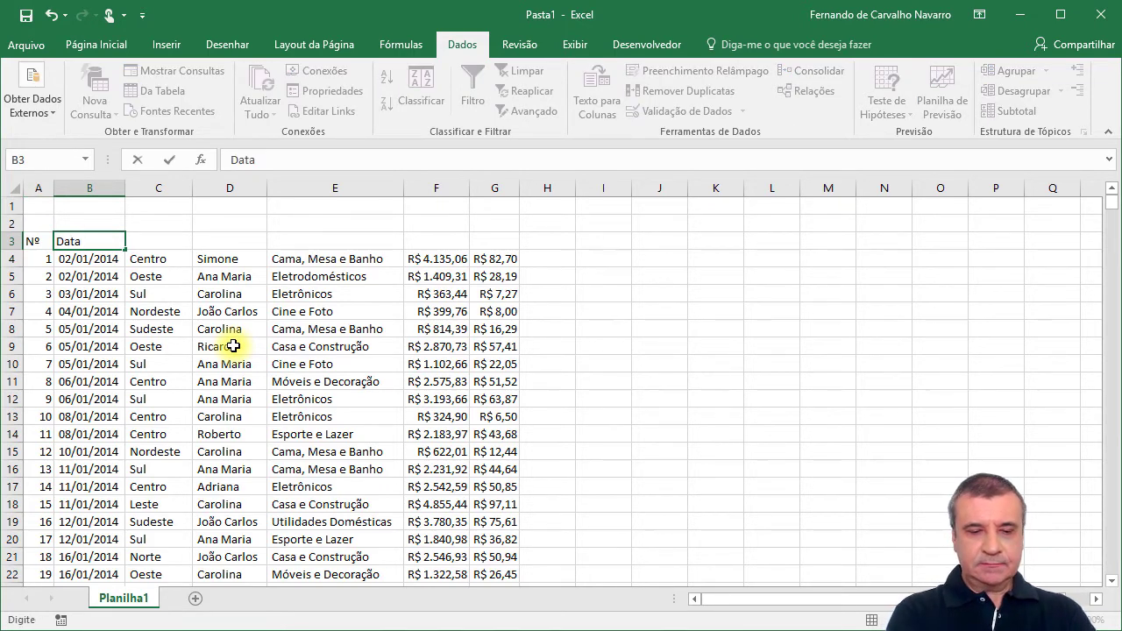
pyautogui.press('Tab')
pyautogui.write('R')
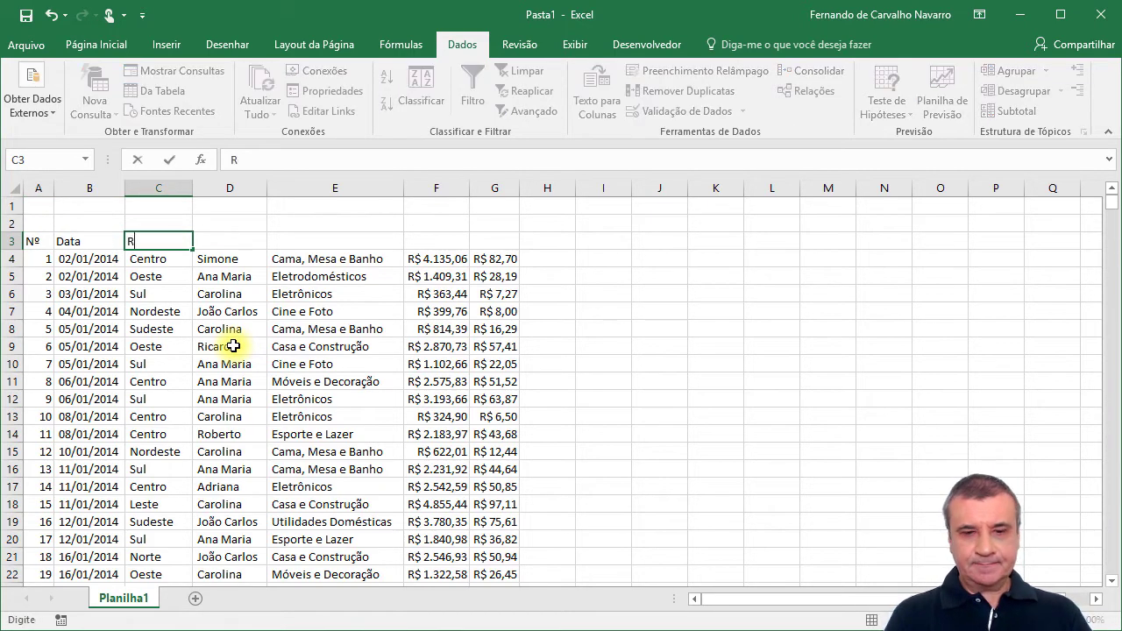
pyautogui.write('egião')
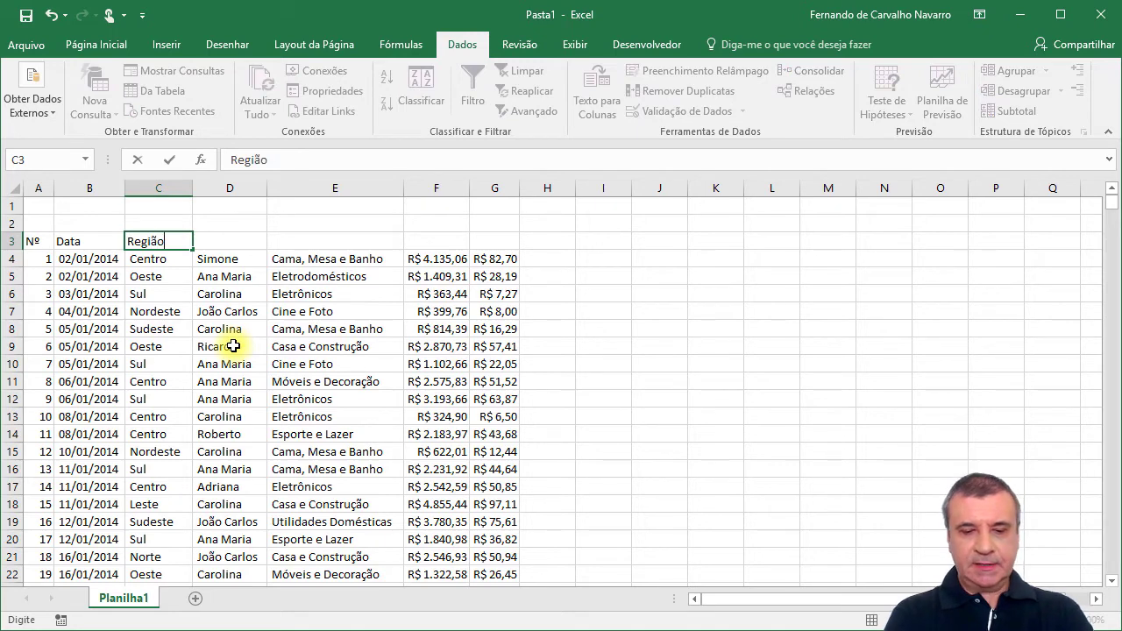
pyautogui.press('Tab')
pyautogui.write('V')
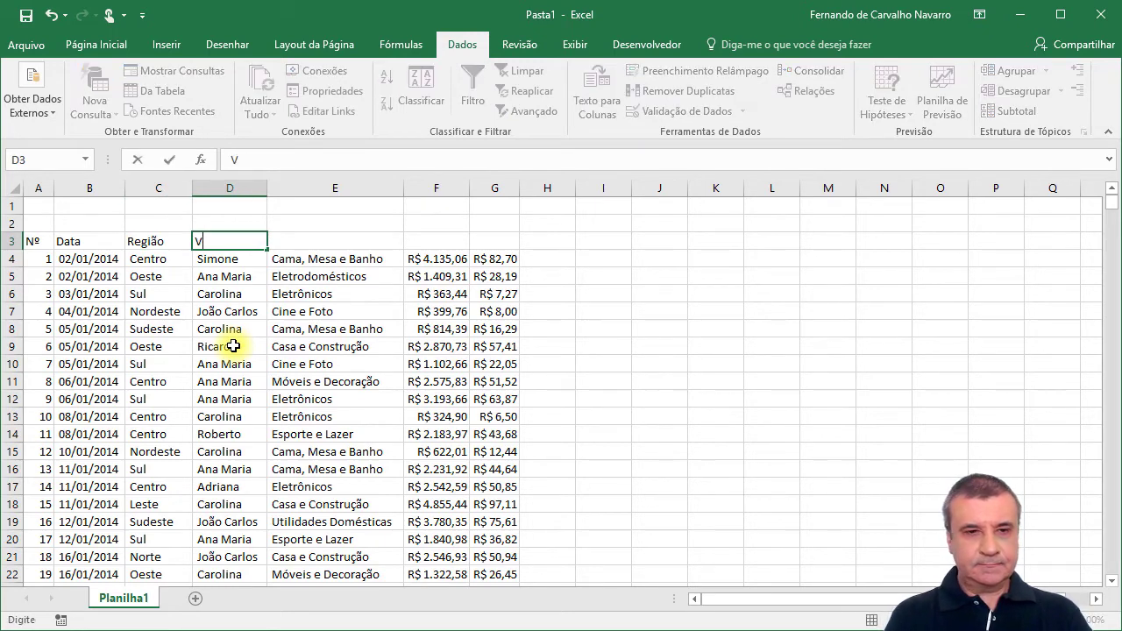
pyautogui.write('endedor')
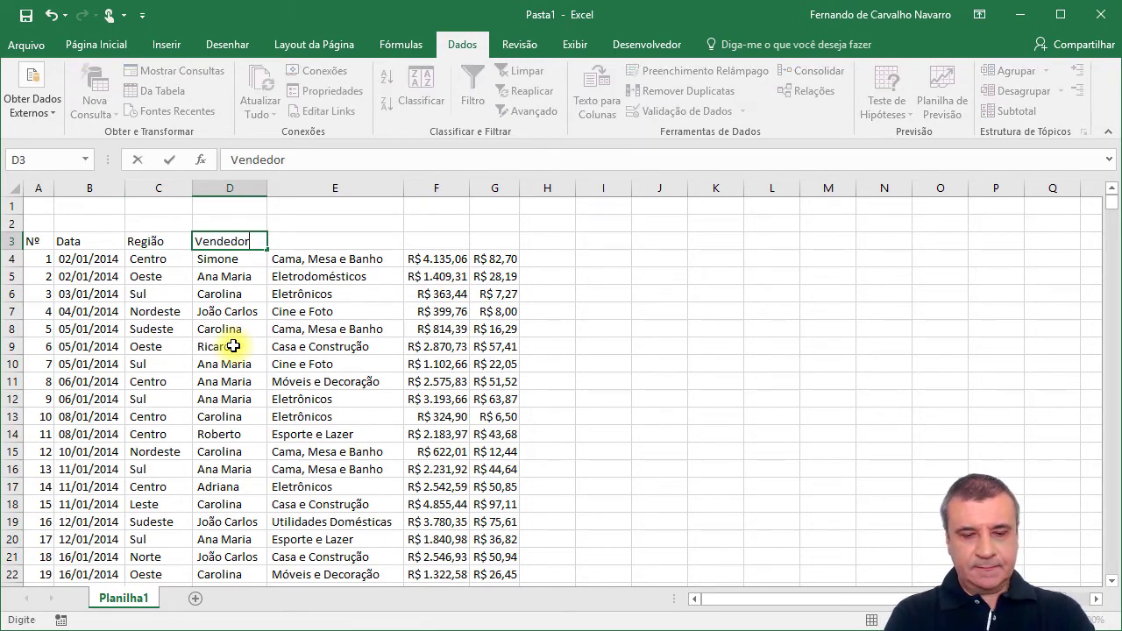
pyautogui.press('Tab')
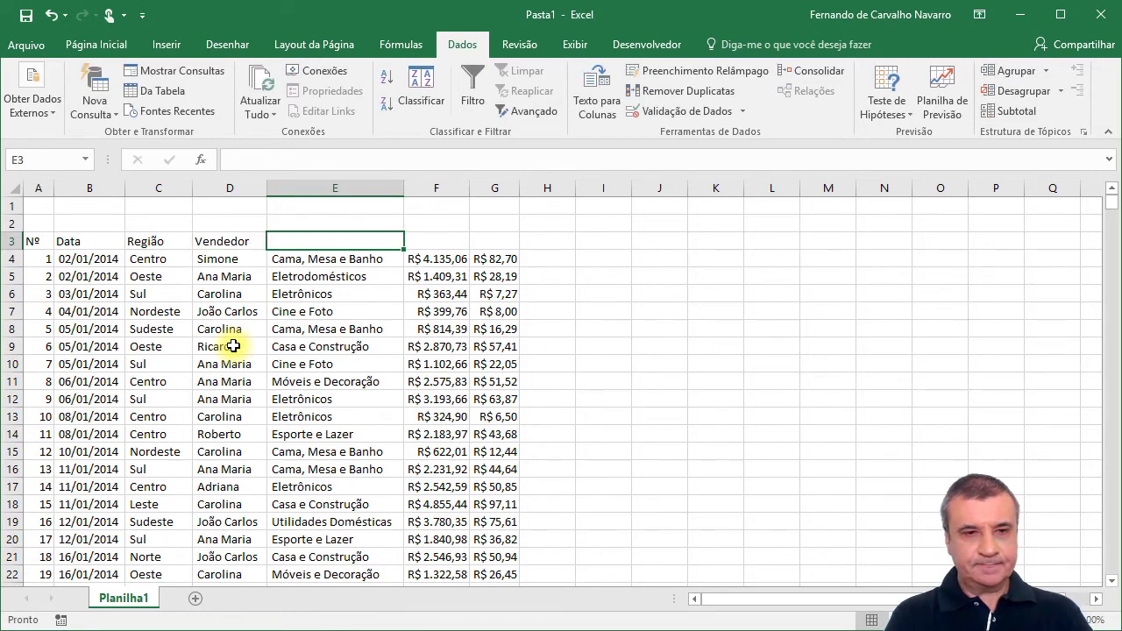
# Enter the remaining column headers Seção, Valor and Comissão in cells E3 to G3
pyautogui.write('Seção')
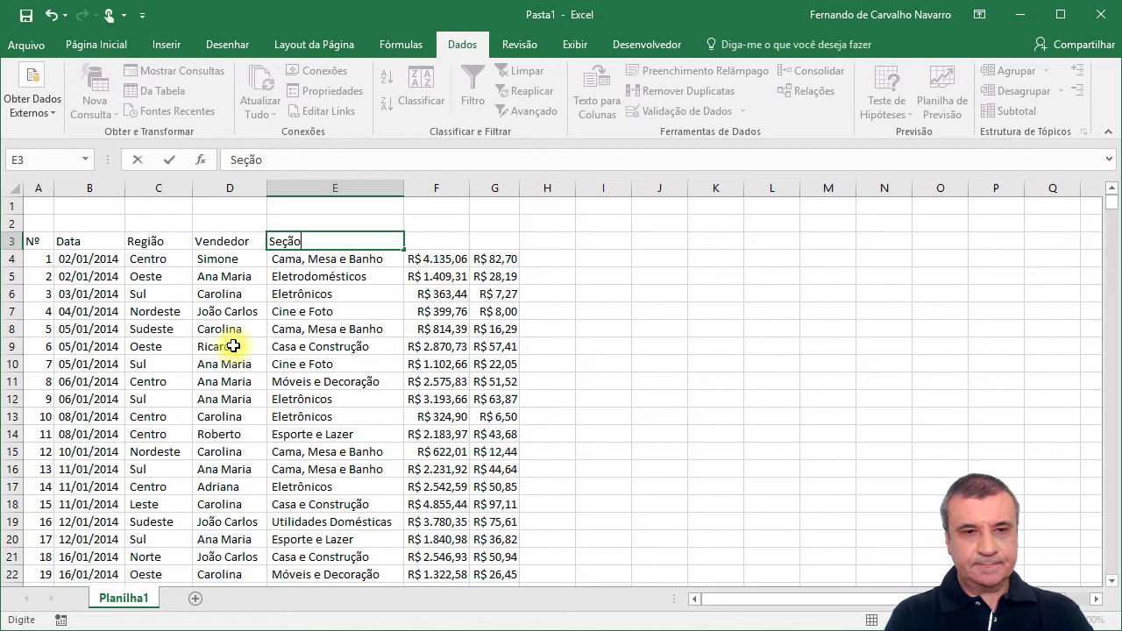
pyautogui.press('Tab')
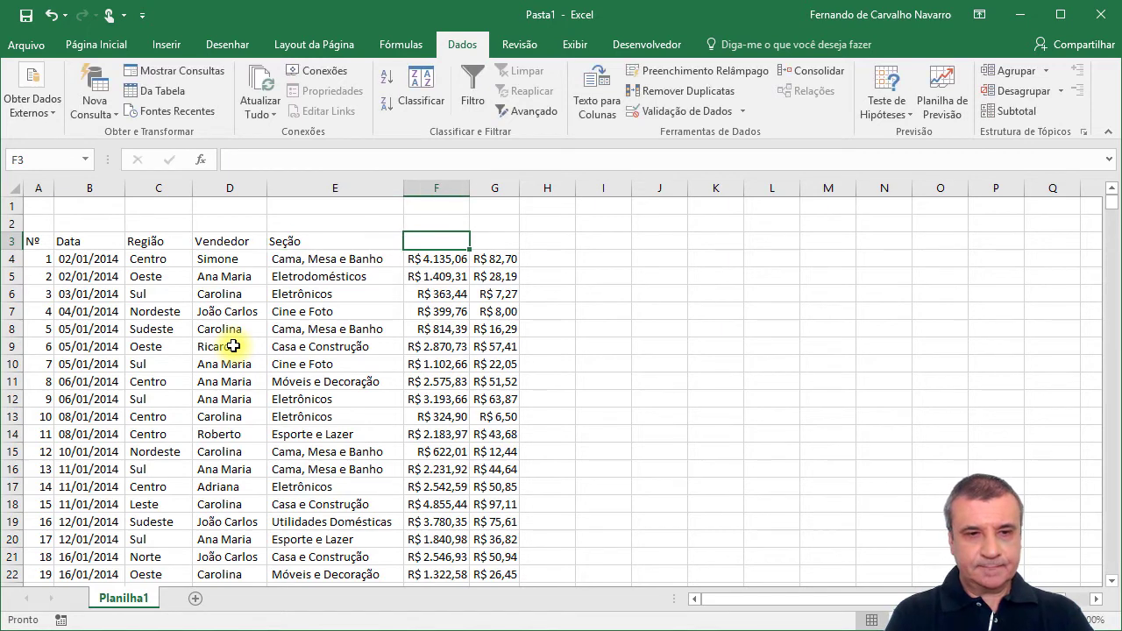
pyautogui.write('Valor')
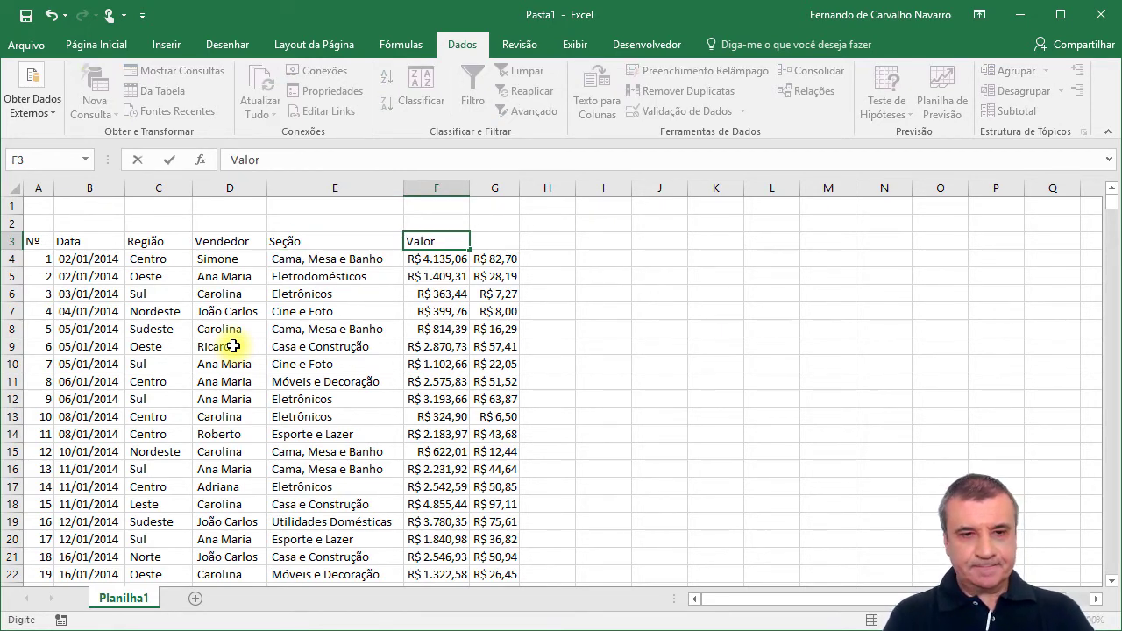
pyautogui.press('Tab')
pyautogui.write('C')
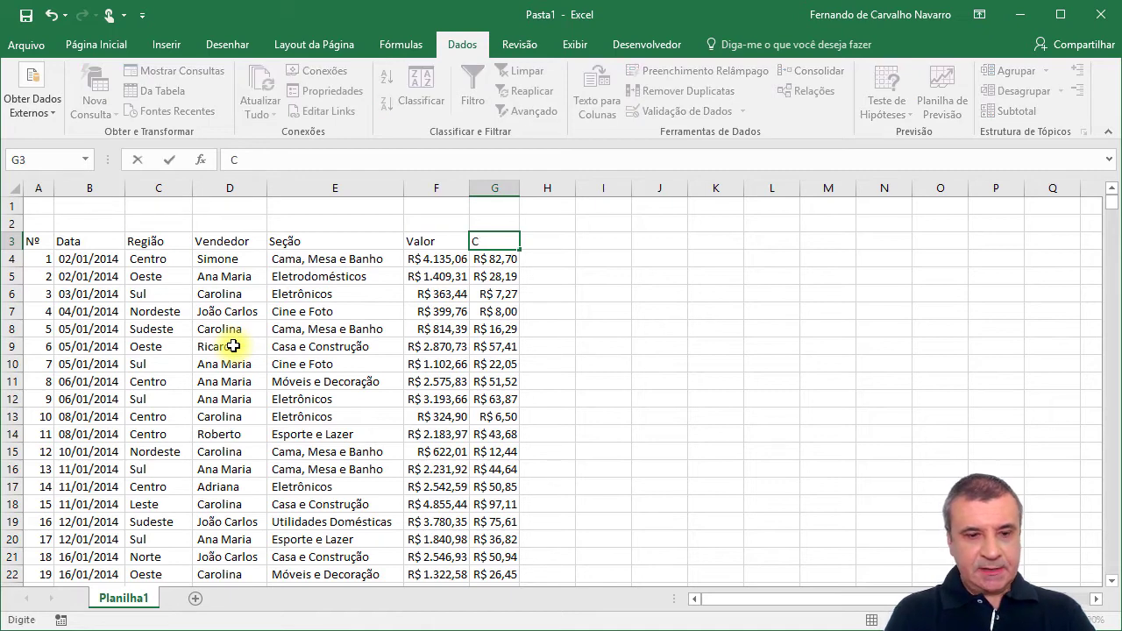
pyautogui.write('omissão')
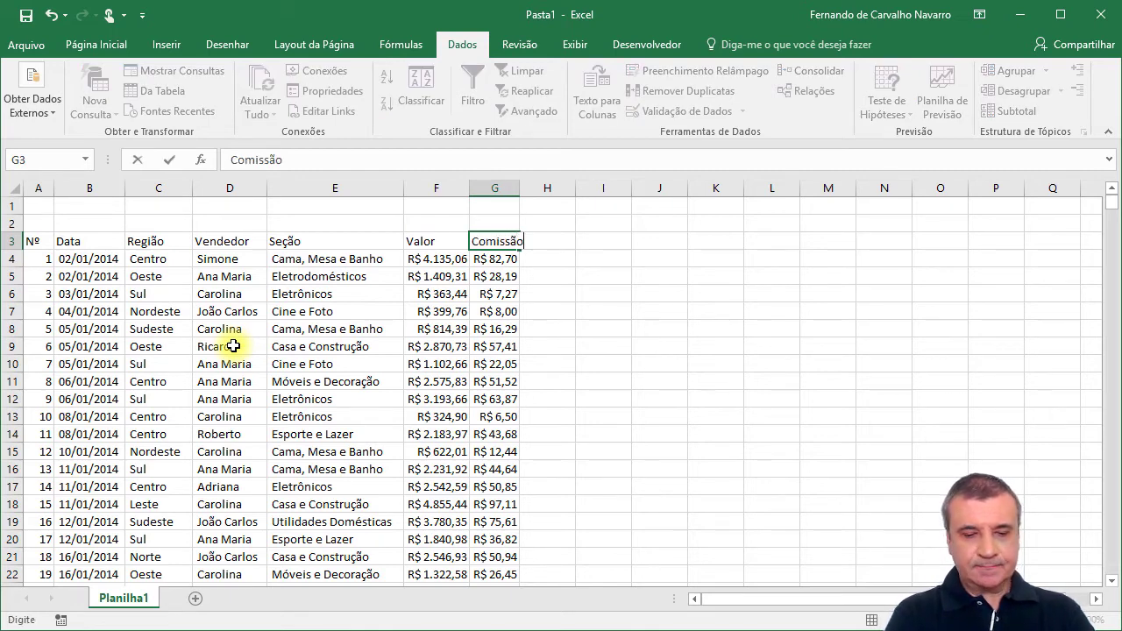
pyautogui.press('Return')
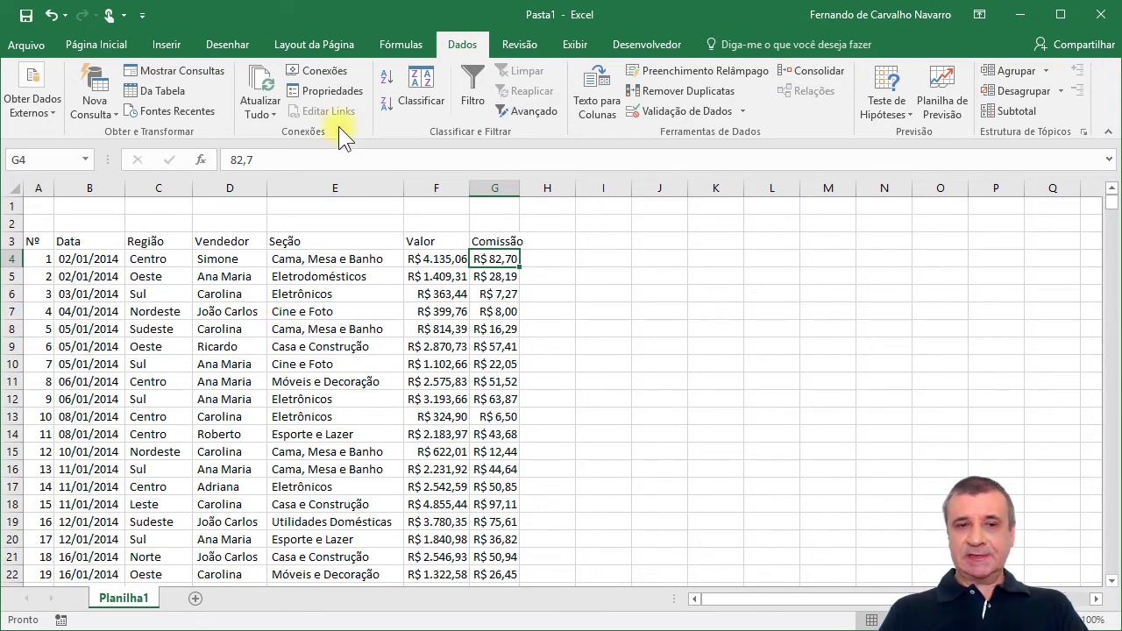
# Remove the Vendas Regionais connection from the workbook's connections, accepting the separation from its data source
pyautogui.click(331, 73)
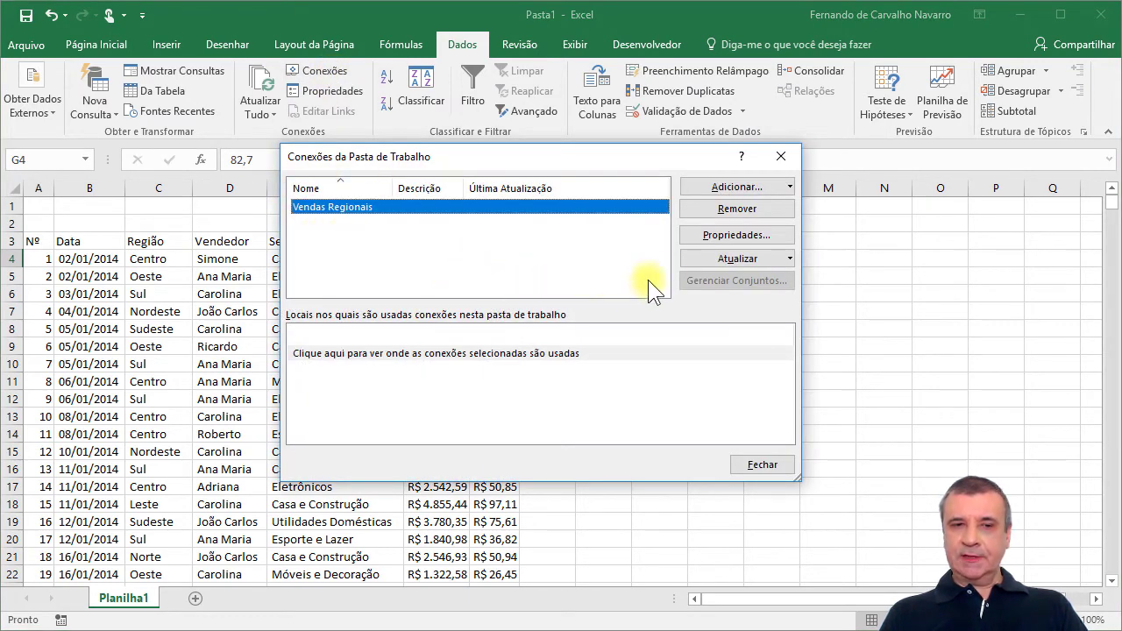
pyautogui.click(715, 213)
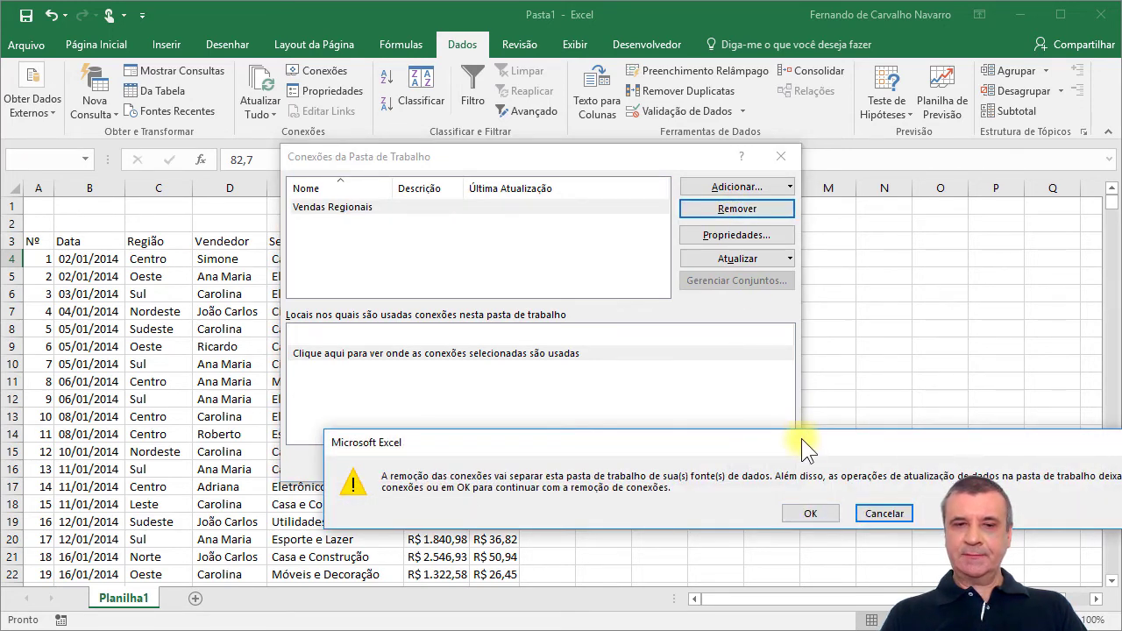
pyautogui.moveTo(805, 449); pyautogui.dragTo(571, 364)
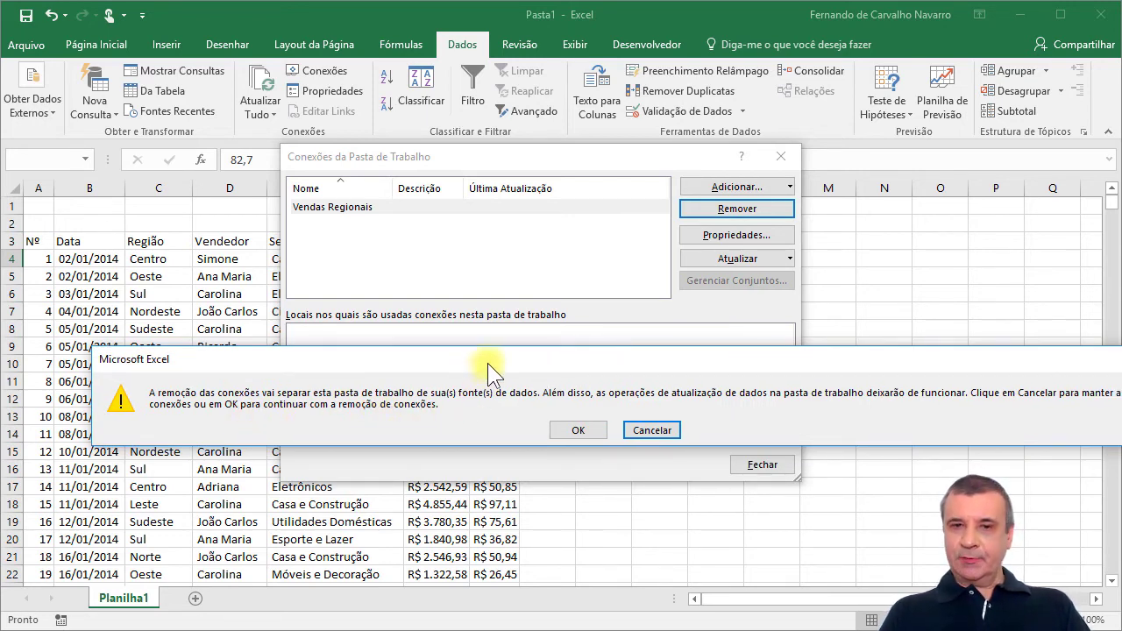
pyautogui.moveTo(489, 363); pyautogui.dragTo(433, 363)
pyautogui.click(524, 430)
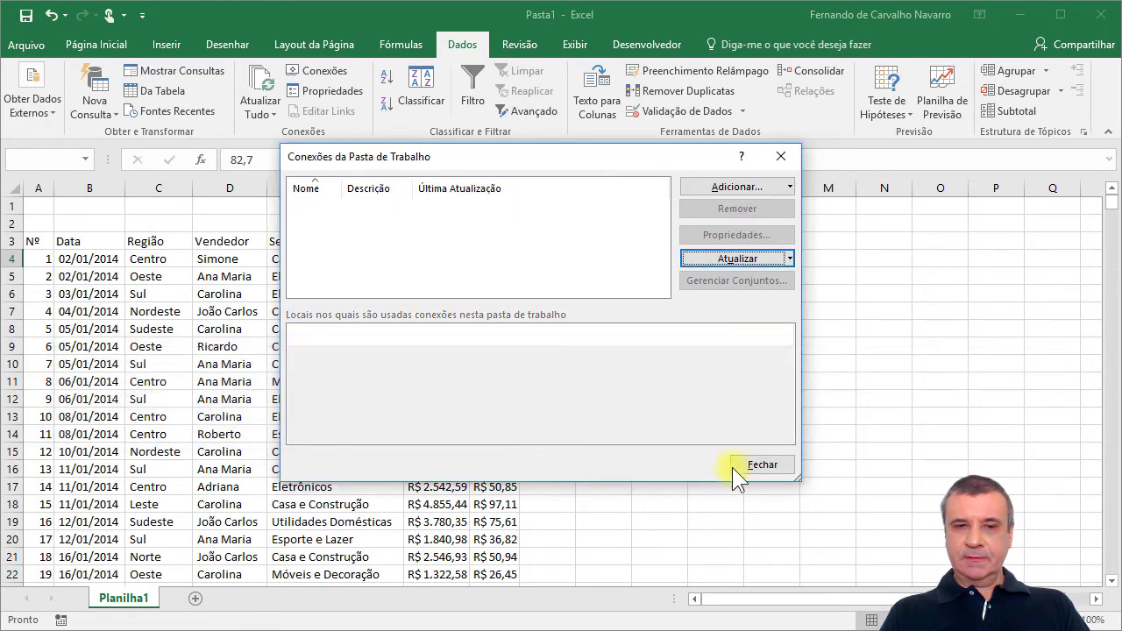
pyautogui.click(773, 467)
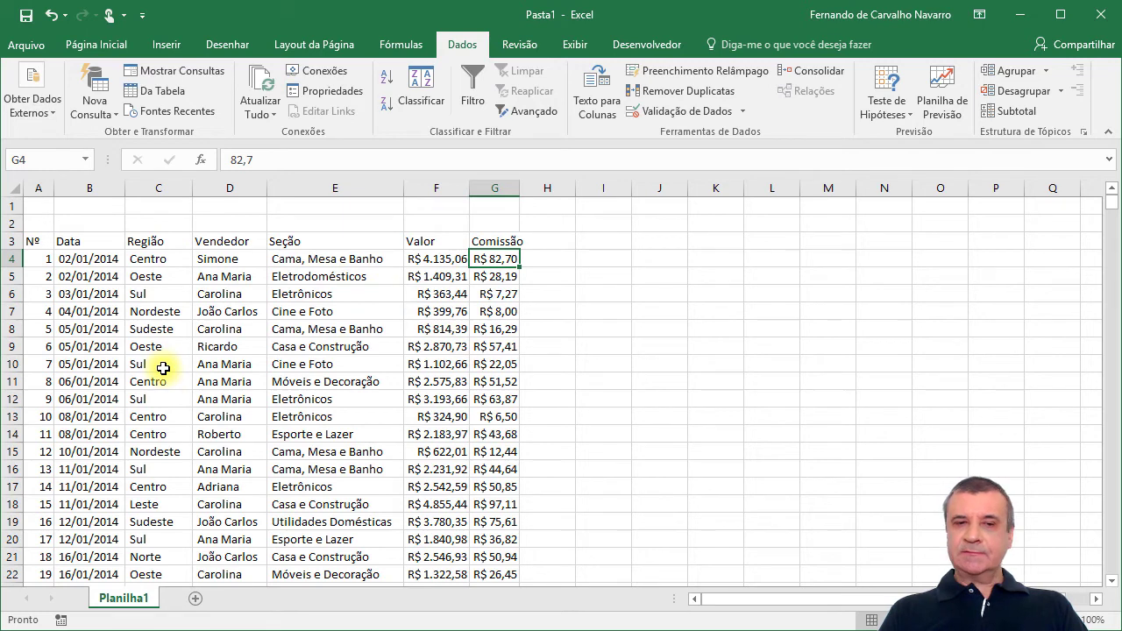
pyautogui.scroll(5, 163, 43)
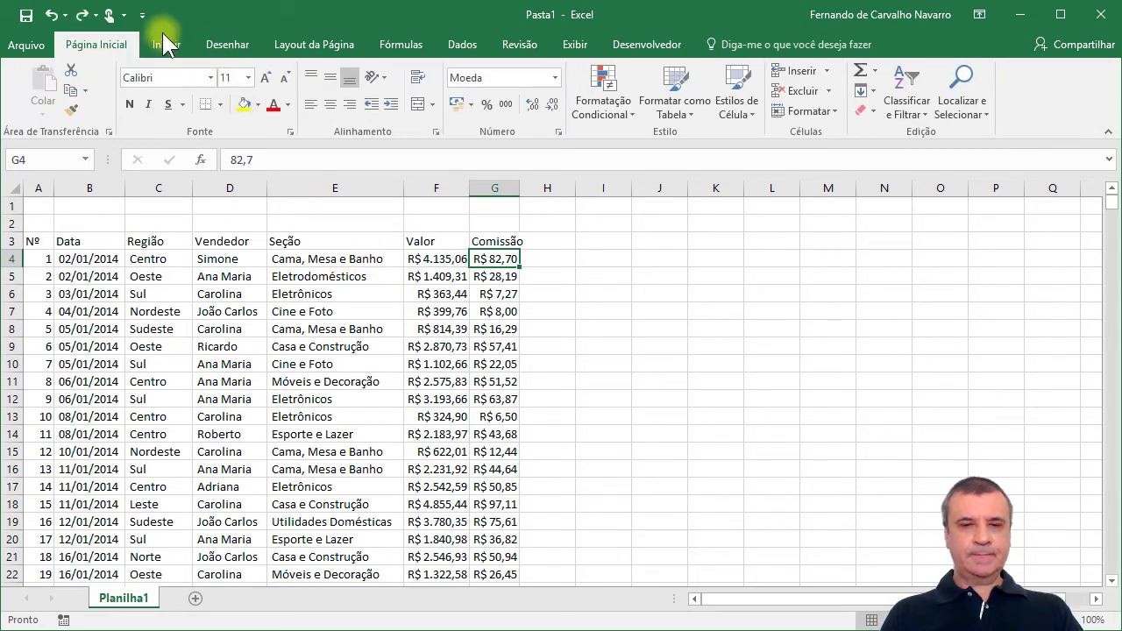
pyautogui.click(166, 46)
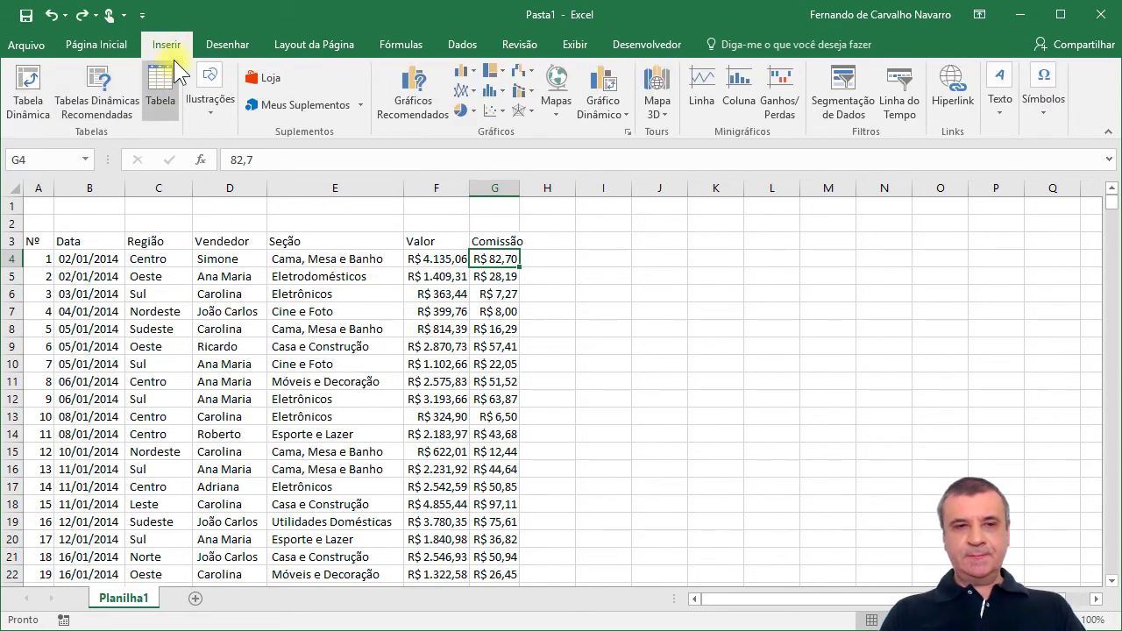
pyautogui.click(119, 46)
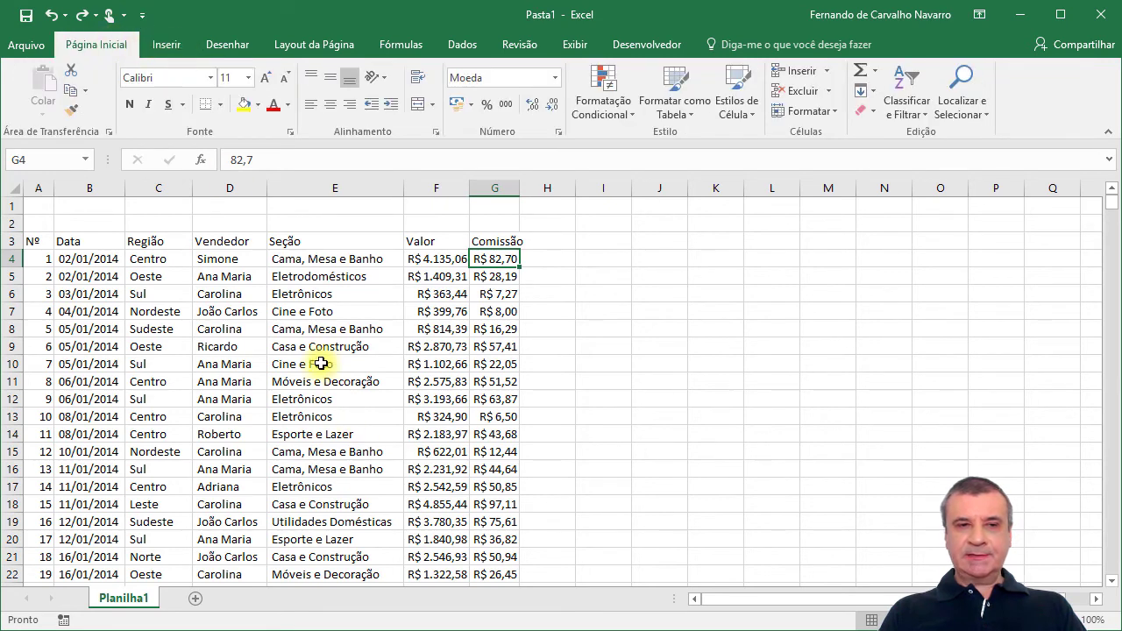